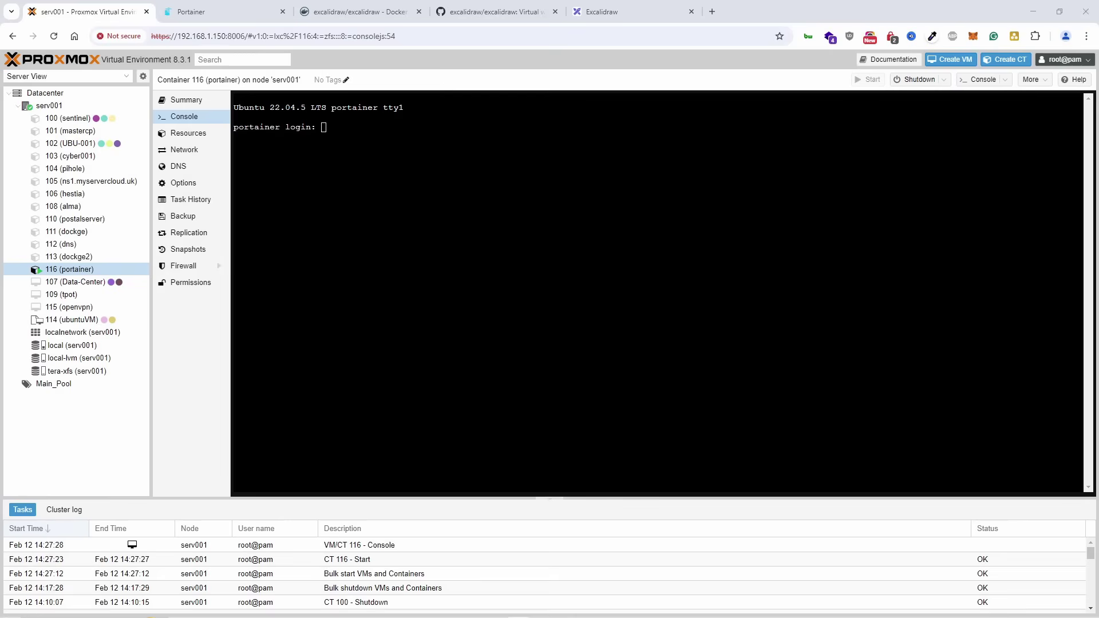
- Switch to the Excalidraw web app at excalidraw.com, showing an empty canvas
{"action": "left_click", "coordinate": [584, 6]}
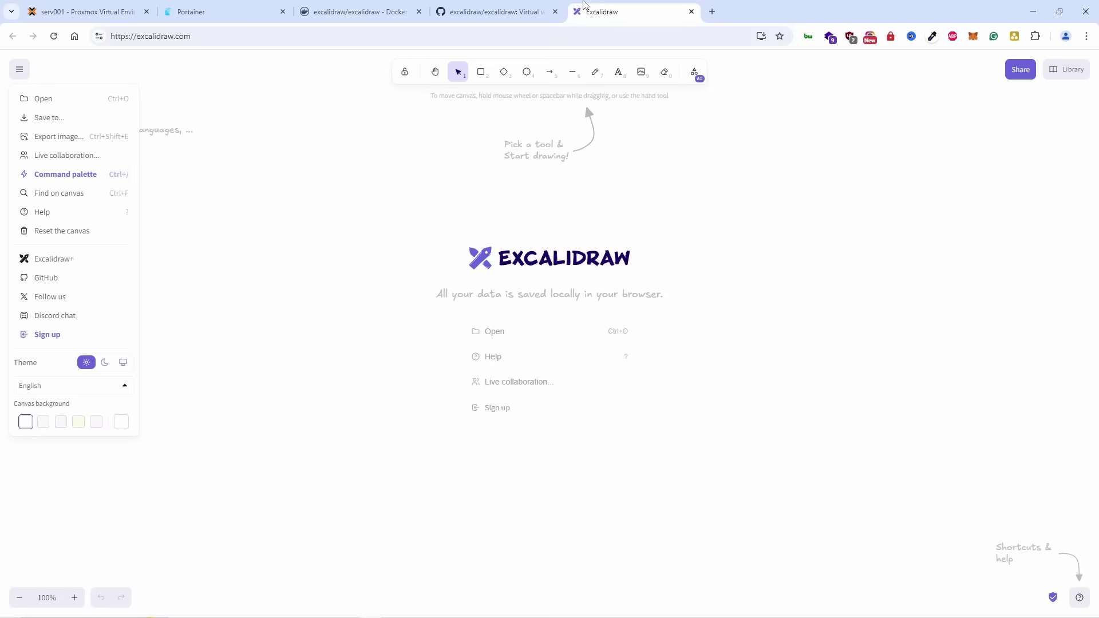
- Switch to the excalidraw/excalidraw repository page on GitHub
{"action": "left_click", "coordinate": [461, 7]}
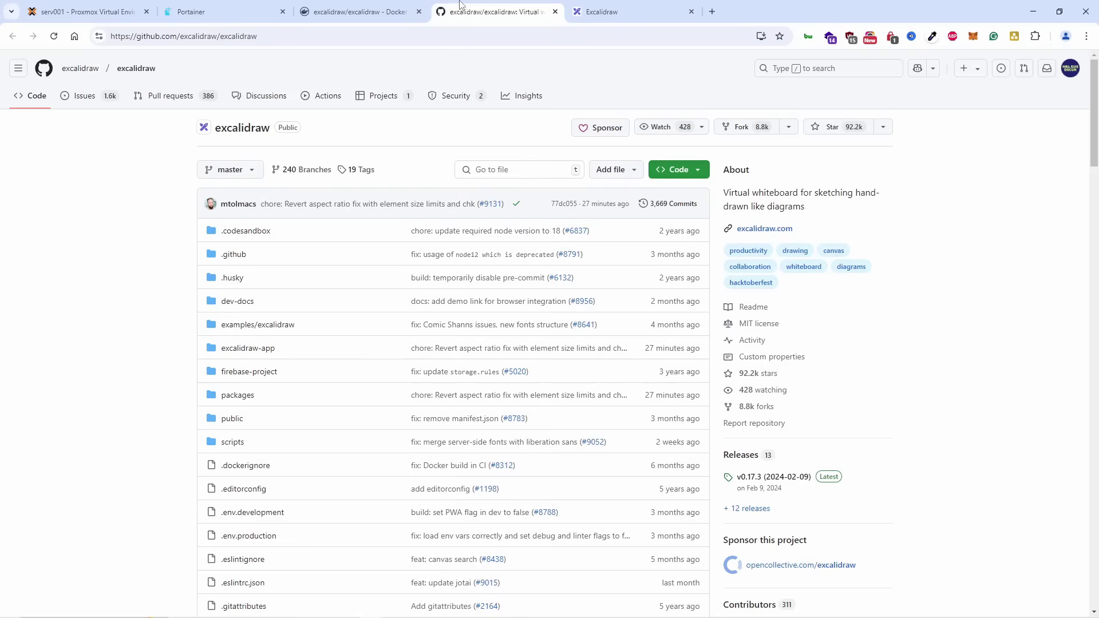
- Copy the 'Using this image' commands from Docker Hub's excalidraw page and return to the Proxmox console
{"action": "left_click", "coordinate": [63, 8]}
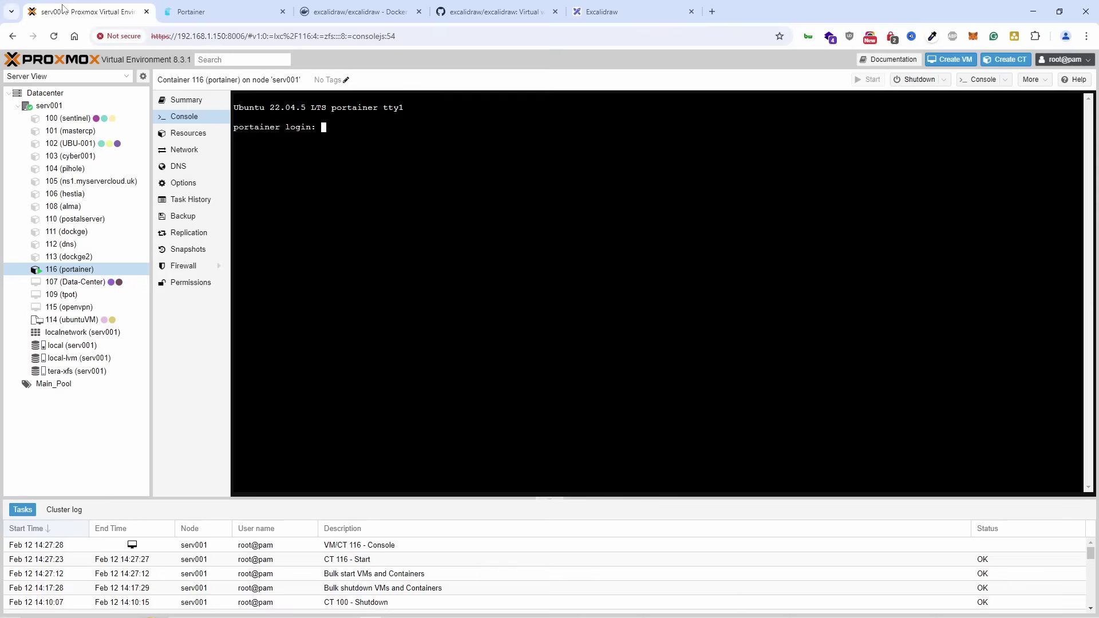
{"action": "left_click", "coordinate": [403, 5]}
{"action": "scroll", "coordinate": [465, 221], "scroll_direction": "down", "scroll_amount": 2}
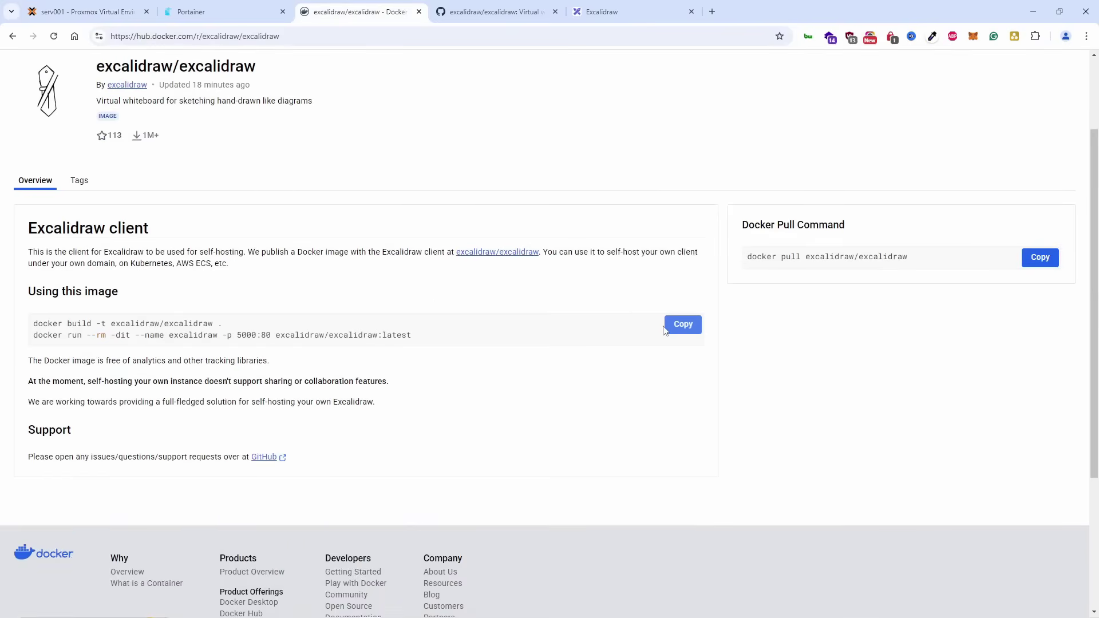
{"action": "left_click", "coordinate": [677, 325]}
{"action": "left_click", "coordinate": [91, 10]}
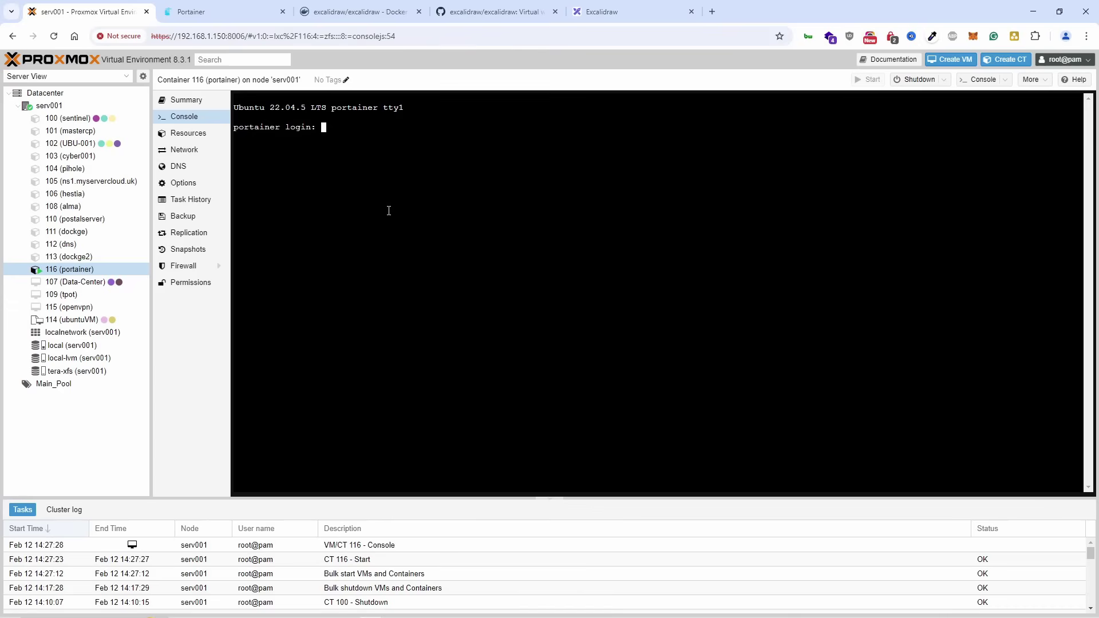
- Start the stopped excalidraw container from Portainer's local Containers list
{"action": "left_click", "coordinate": [247, 7]}
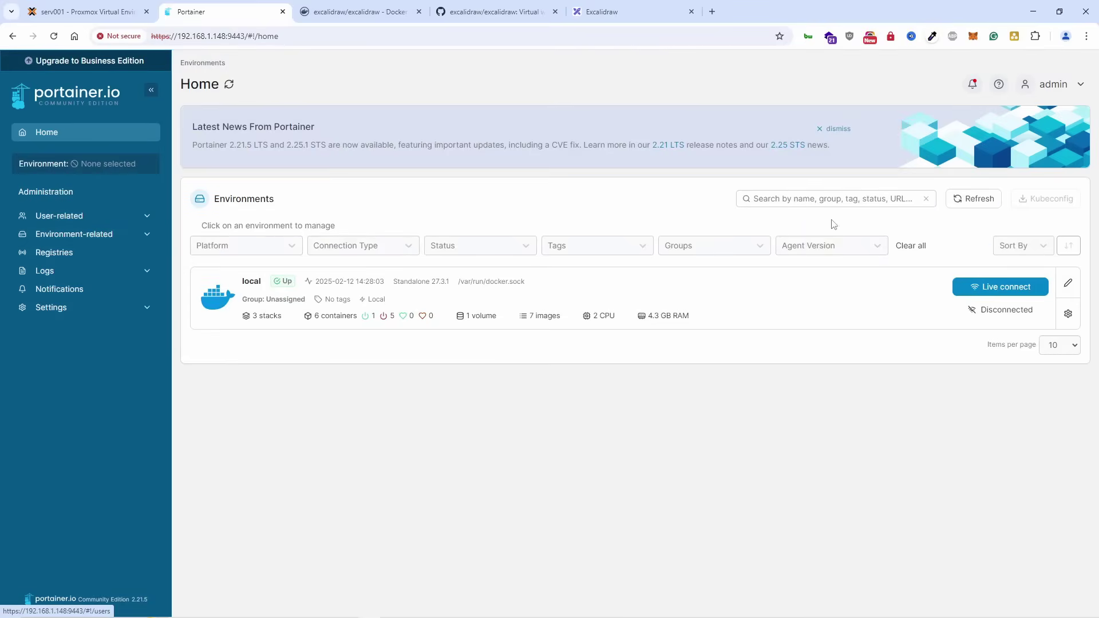
{"action": "left_click", "coordinate": [759, 308]}
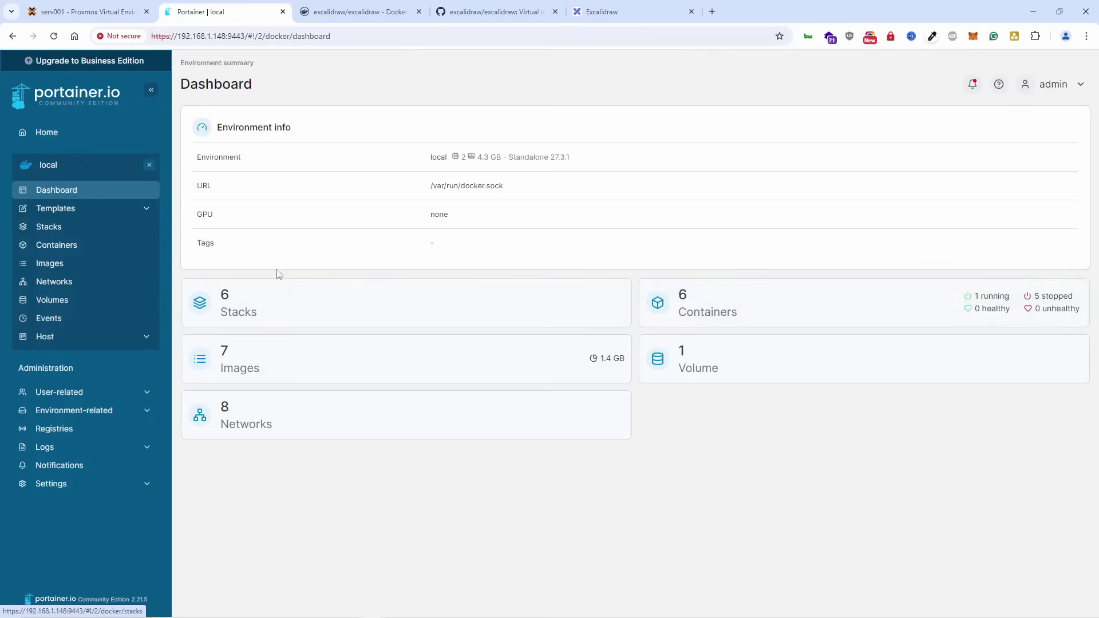
{"action": "left_click", "coordinate": [789, 313]}
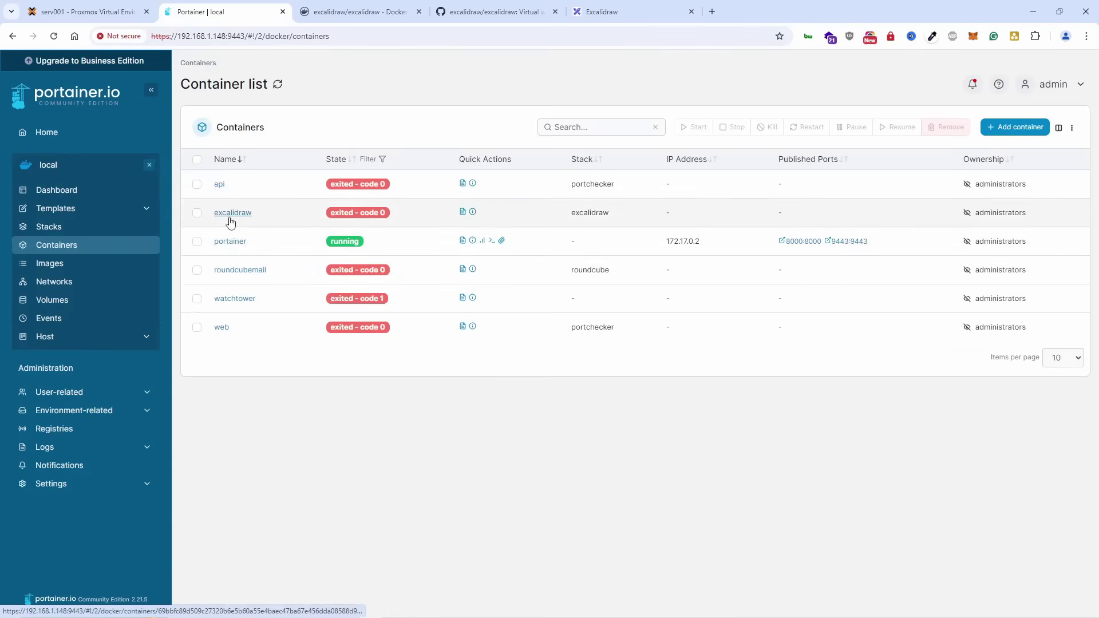
{"action": "left_click", "coordinate": [197, 213]}
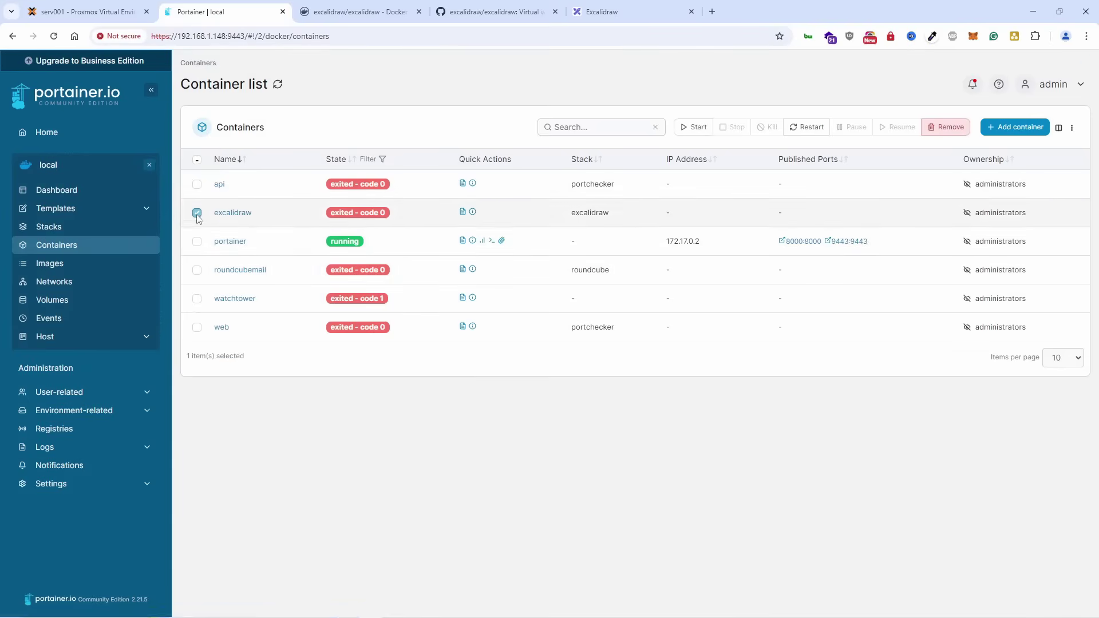
{"action": "left_click", "coordinate": [694, 129]}
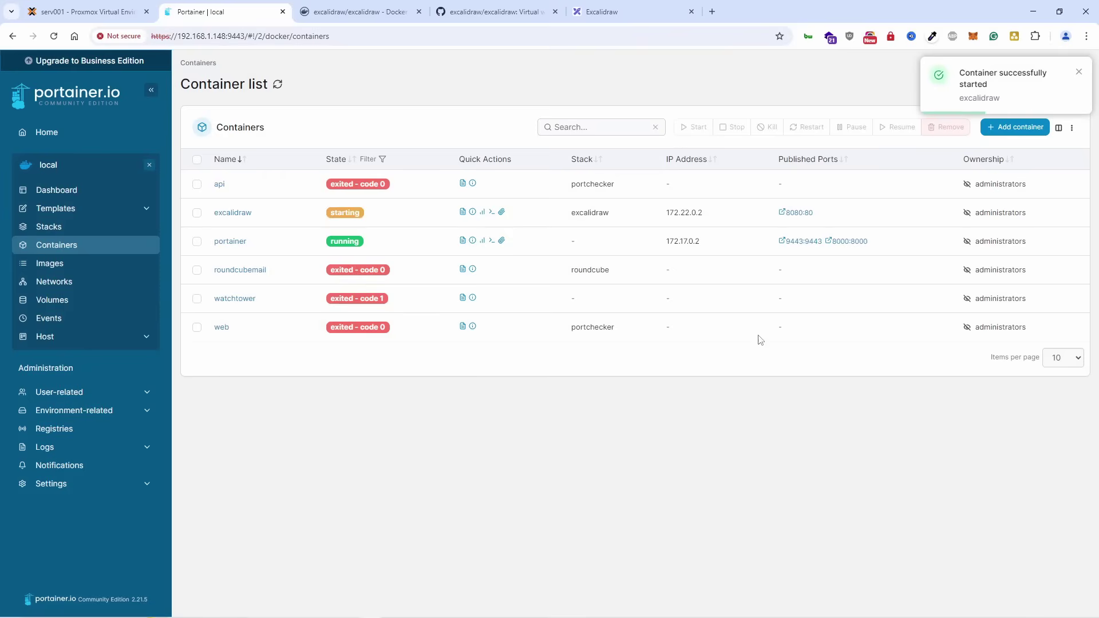
- Open a Duplicate/Edit copy of excalidraw with image excalidraw/excalidraw:latest and port 8080 mapped to 80
{"action": "left_click", "coordinate": [234, 214]}
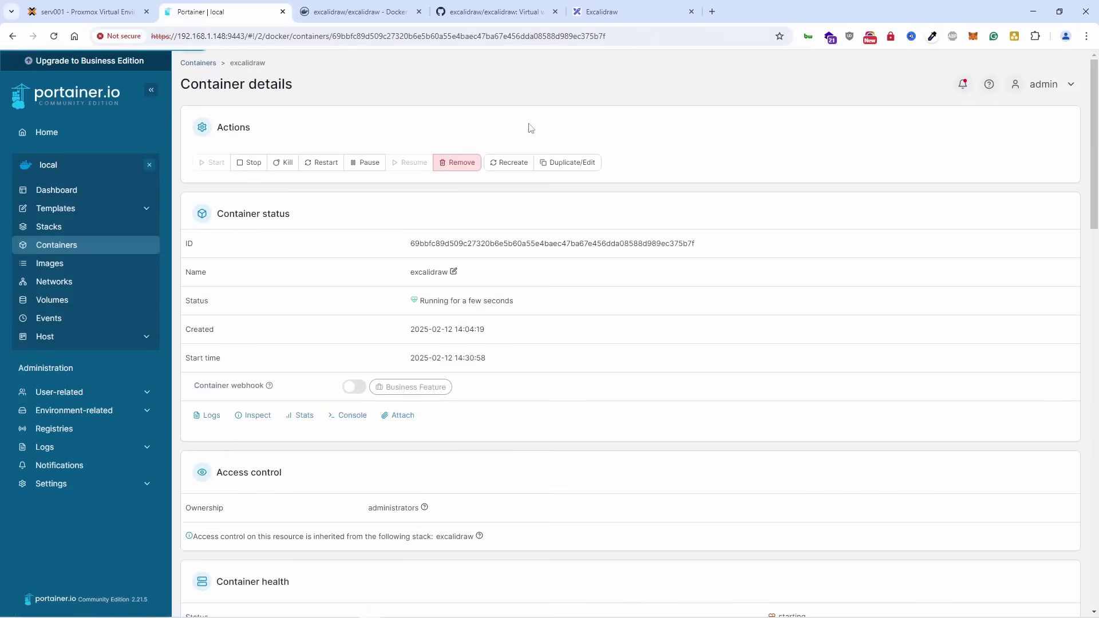
{"action": "left_click", "coordinate": [583, 166]}
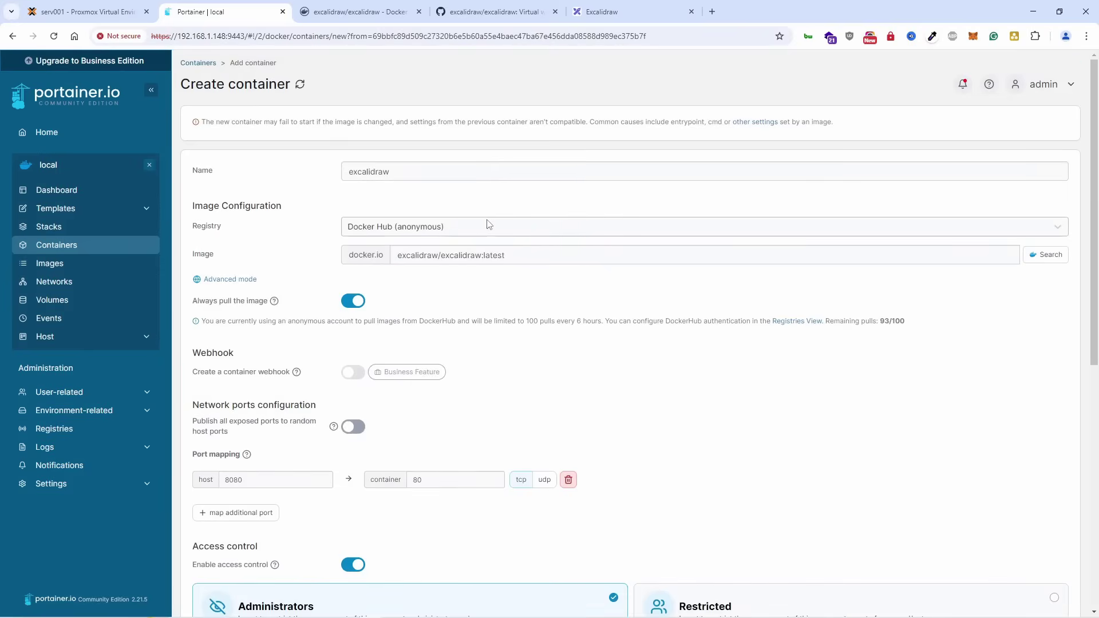
{"action": "scroll", "coordinate": [493, 230], "scroll_direction": "down", "scroll_amount": 7}
{"action": "scroll", "coordinate": [496, 235], "scroll_direction": "up", "scroll_amount": 7}
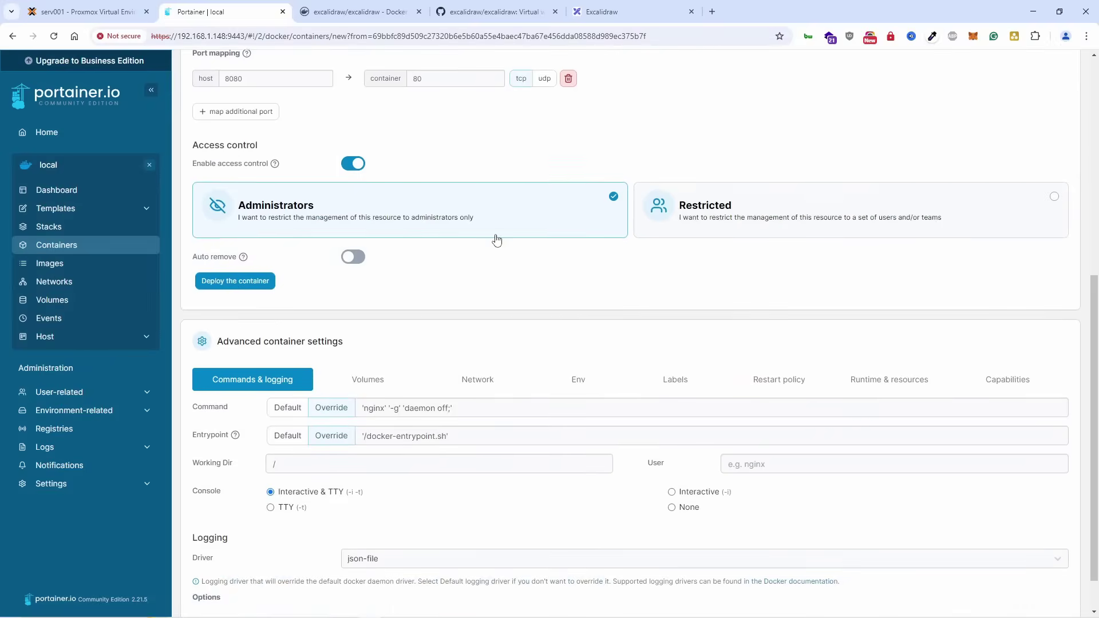
- Open the excalidraw stack's compose file in the Stacks Editor, showing port 8080:80
{"action": "left_click", "coordinate": [60, 229]}
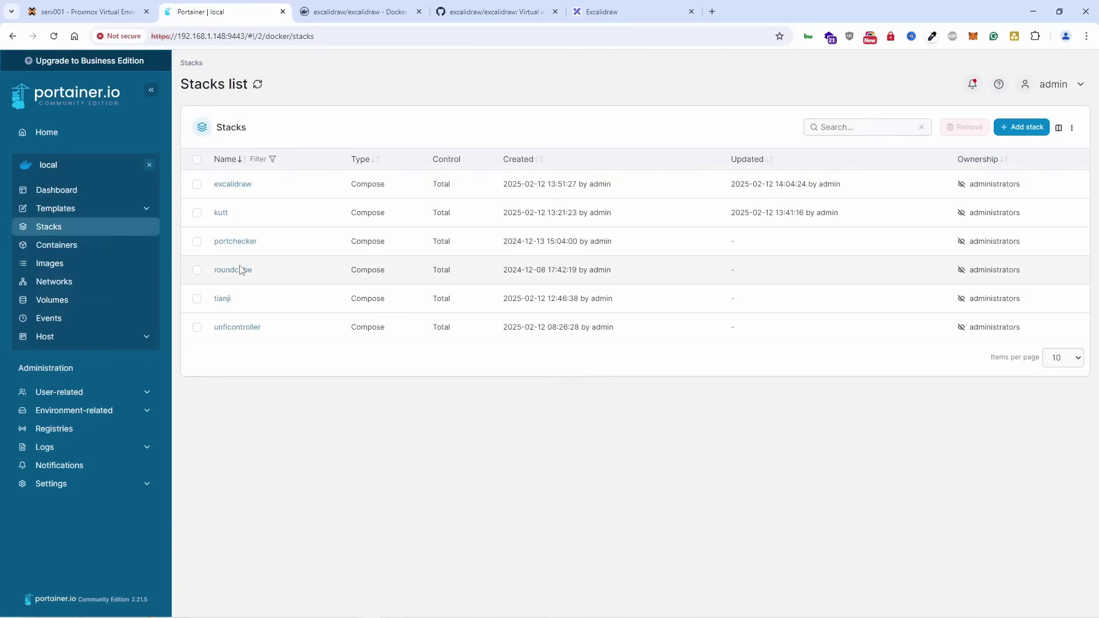
{"action": "left_click", "coordinate": [232, 184]}
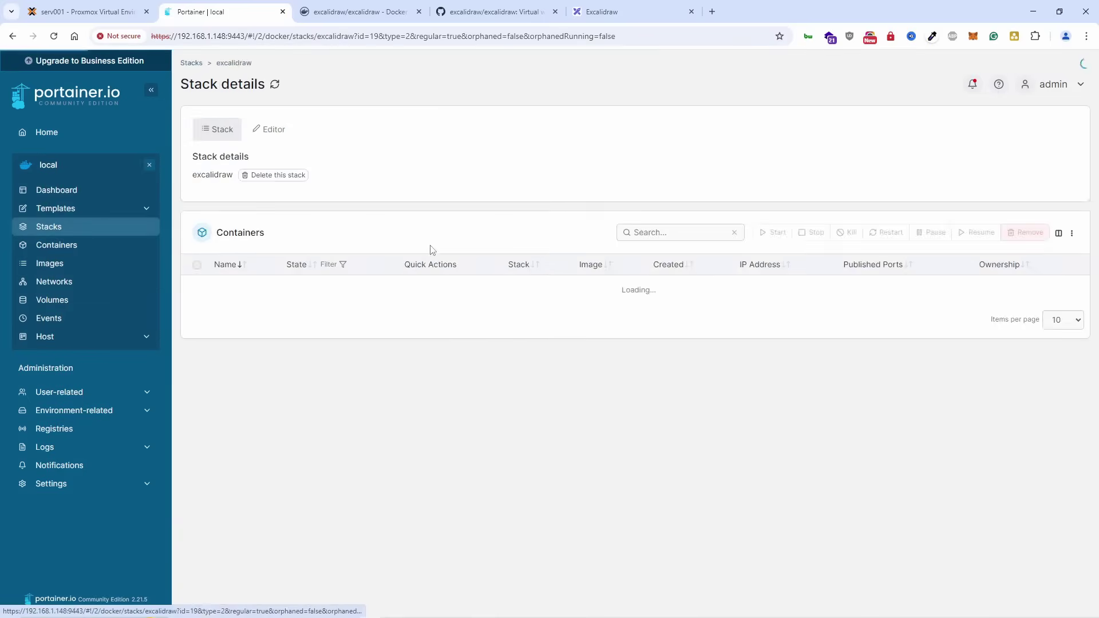
{"action": "left_click", "coordinate": [269, 130]}
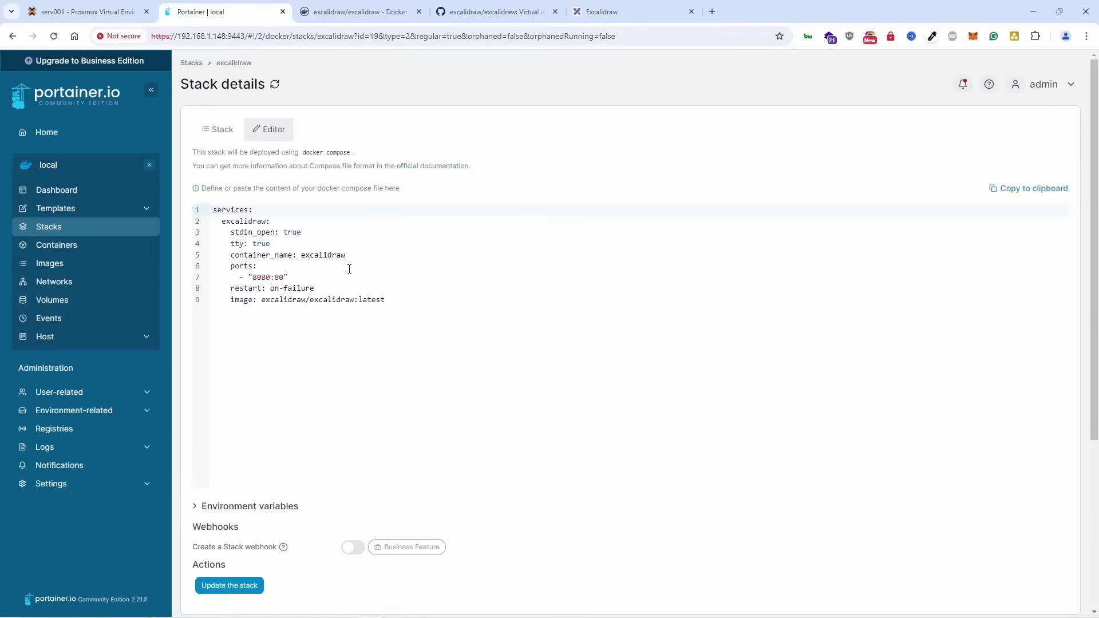
{"action": "left_click", "coordinate": [350, 10]}
- Open the repo's docker-compose.yml, showing ports 3000:80 and NODE_ENV=development
{"action": "left_click", "coordinate": [455, 13]}
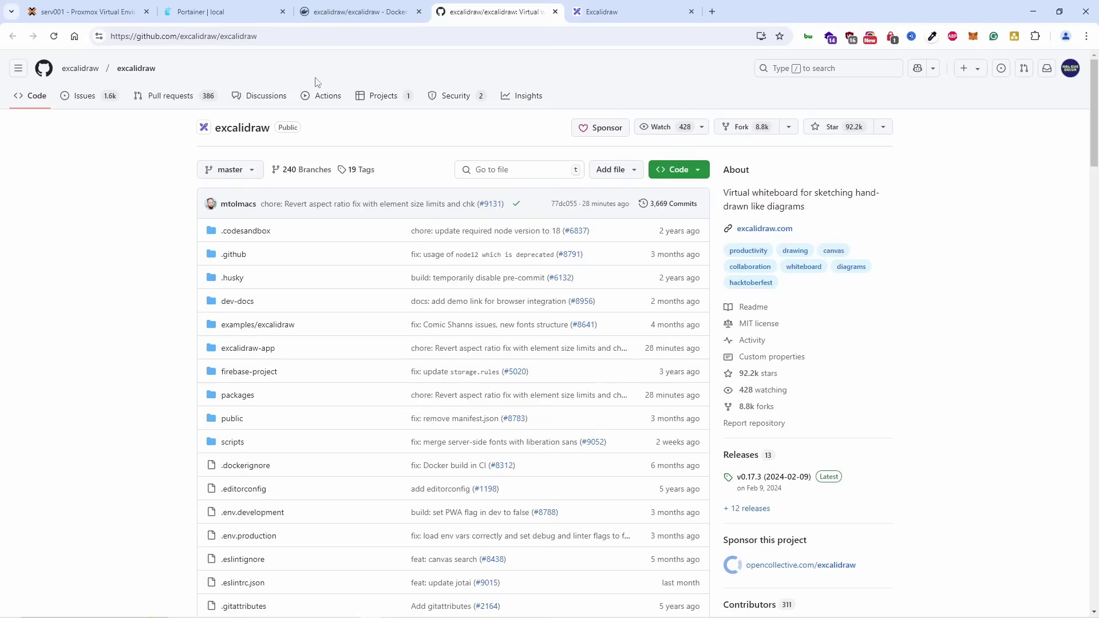
{"action": "scroll", "coordinate": [311, 361], "scroll_direction": "down", "scroll_amount": 7}
{"action": "scroll", "coordinate": [327, 371], "scroll_direction": "up", "scroll_amount": 1}
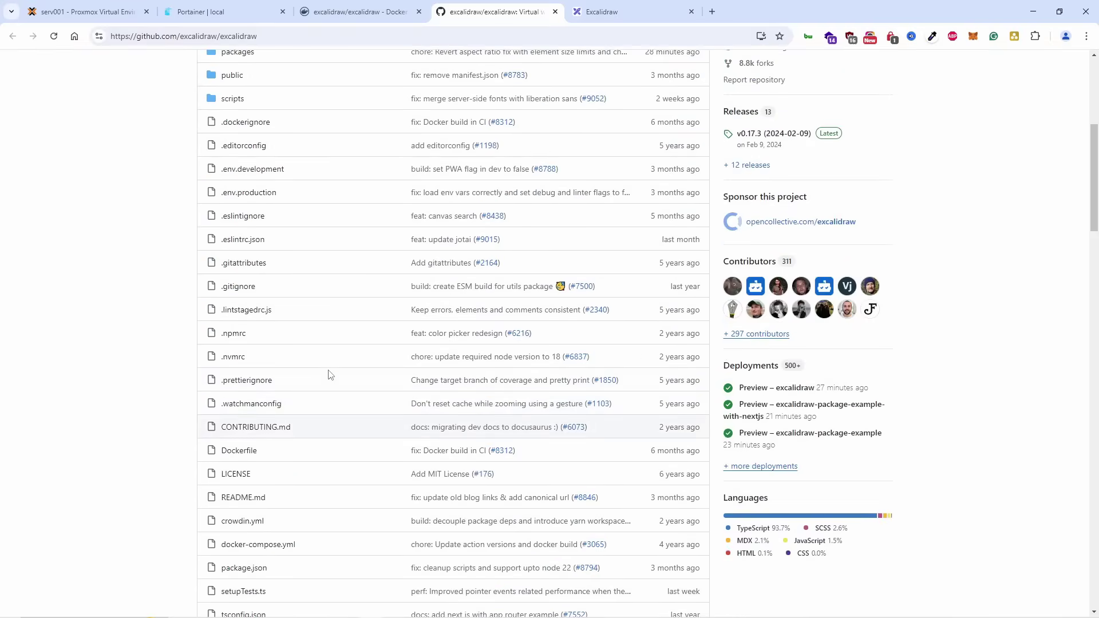
{"action": "scroll", "coordinate": [333, 374], "scroll_direction": "down", "scroll_amount": 4}
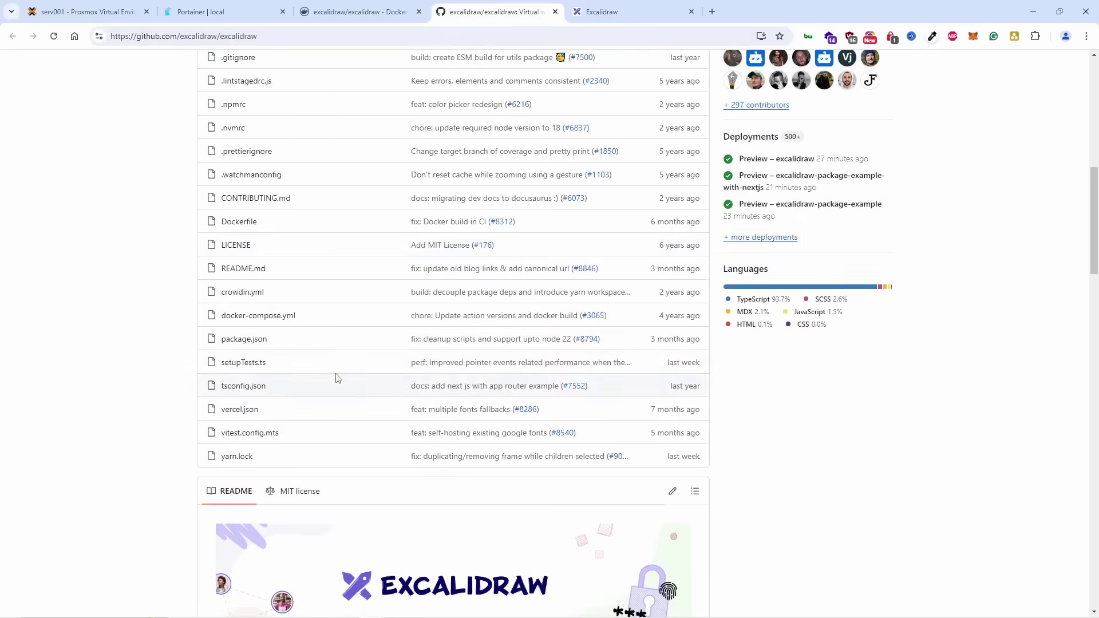
{"action": "left_click", "coordinate": [279, 319]}
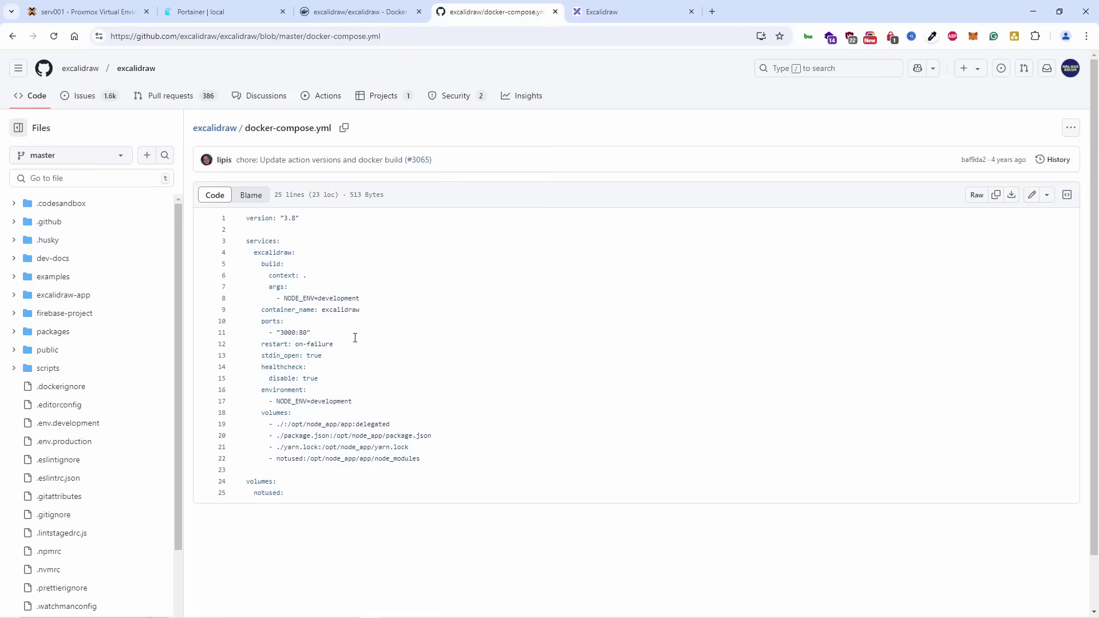
- Highlight excalidraw/excalidraw:latest in Docker Hub's docker run line, then go back to Portainer's compose editor
{"action": "left_click", "coordinate": [394, 6]}
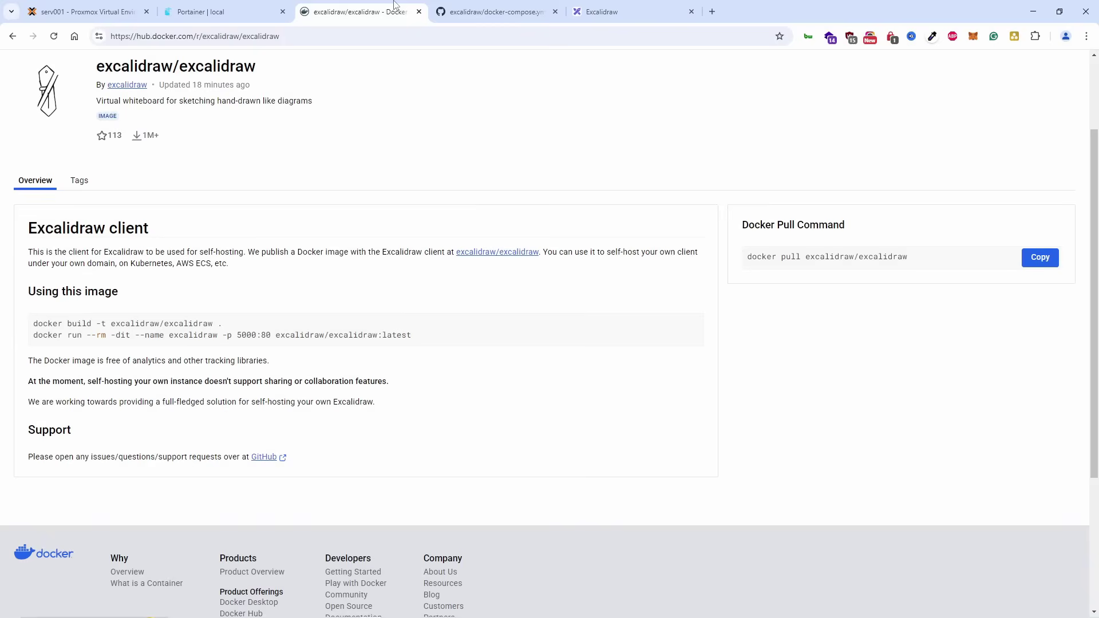
{"action": "left_click_drag", "start_coordinate": [427, 341], "coordinate": [287, 339]}
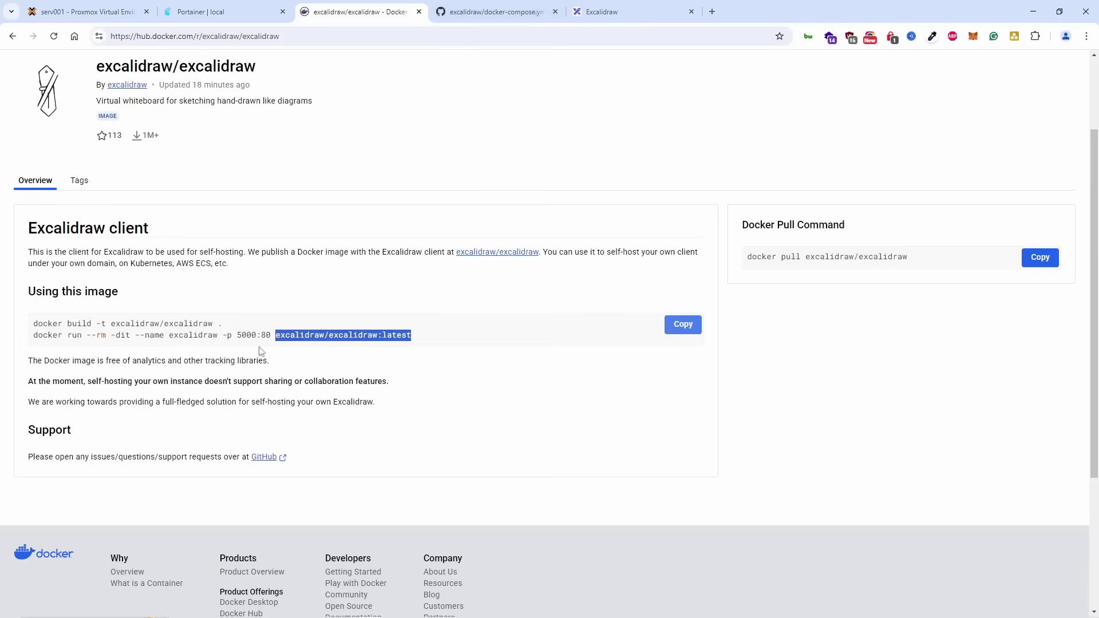
{"action": "left_click", "coordinate": [253, 7]}
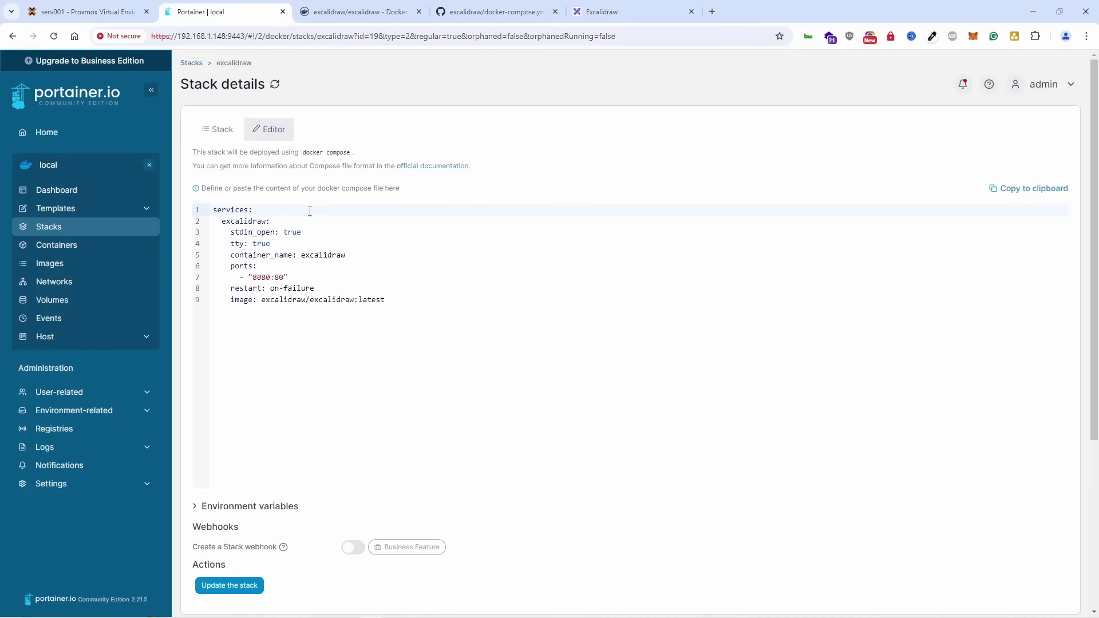
- Try pasting into a new stack's empty editor, then reopen the excalidraw stack showing port 8080:80
{"action": "scroll", "coordinate": [223, 189], "scroll_direction": "down", "scroll_amount": 3}
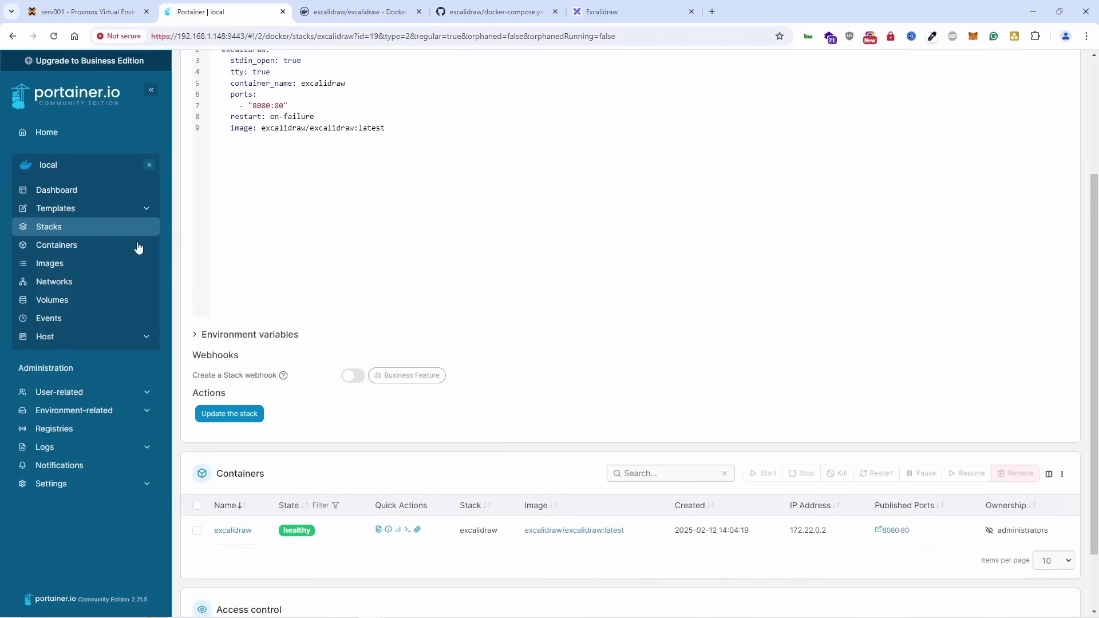
{"action": "left_click", "coordinate": [99, 226]}
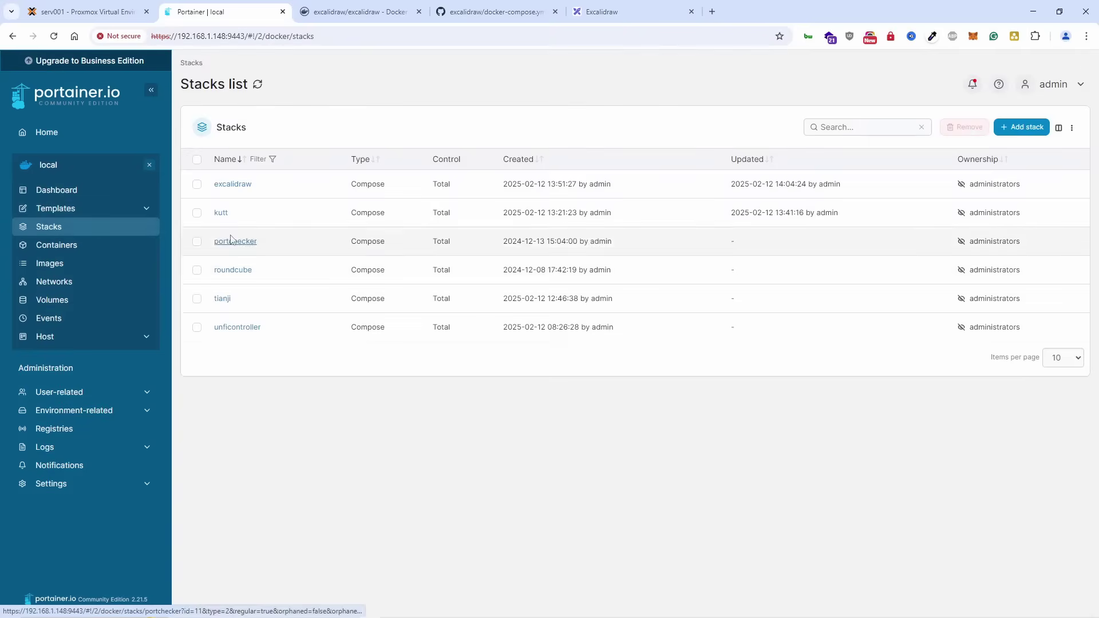
{"action": "left_click", "coordinate": [1013, 128]}
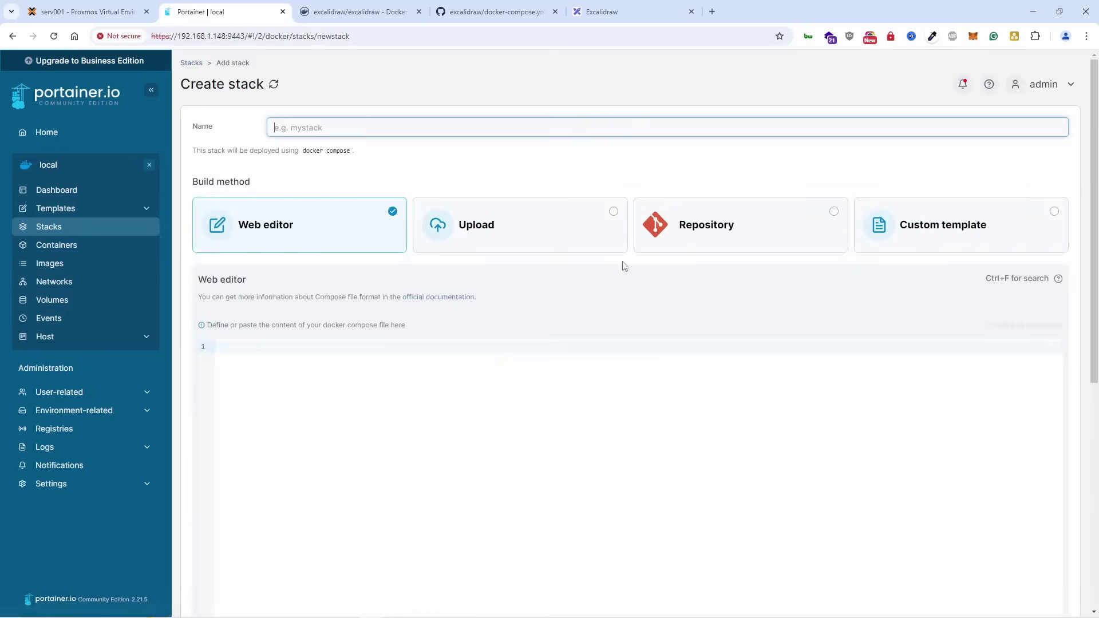
{"action": "right_click", "coordinate": [304, 366]}
{"action": "left_click", "coordinate": [315, 358]}
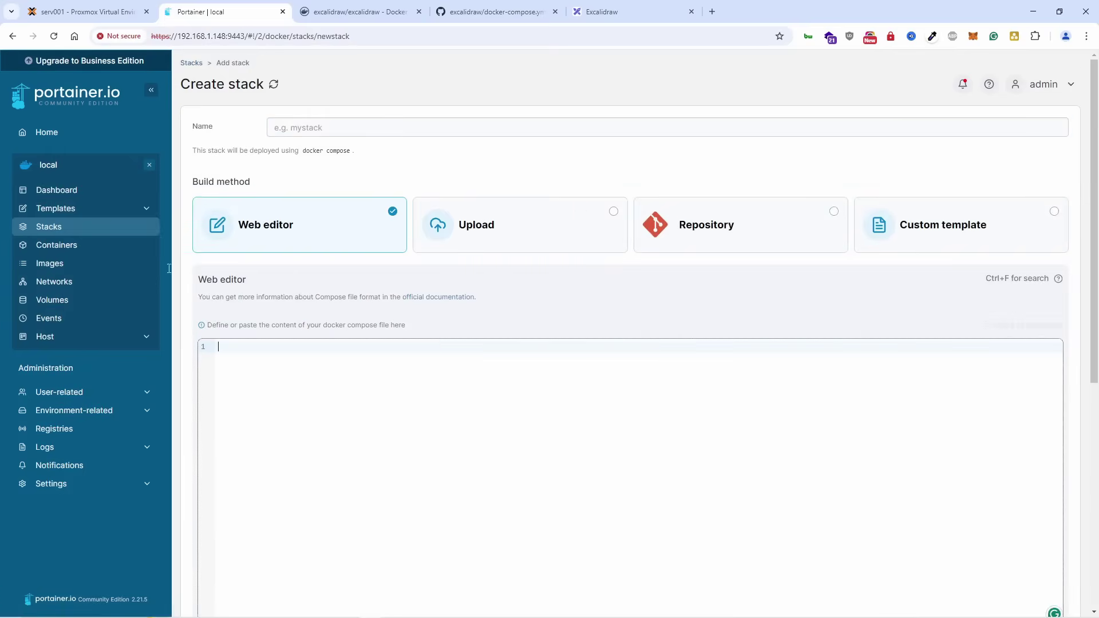
{"action": "left_click", "coordinate": [51, 227]}
{"action": "left_click", "coordinate": [232, 184]}
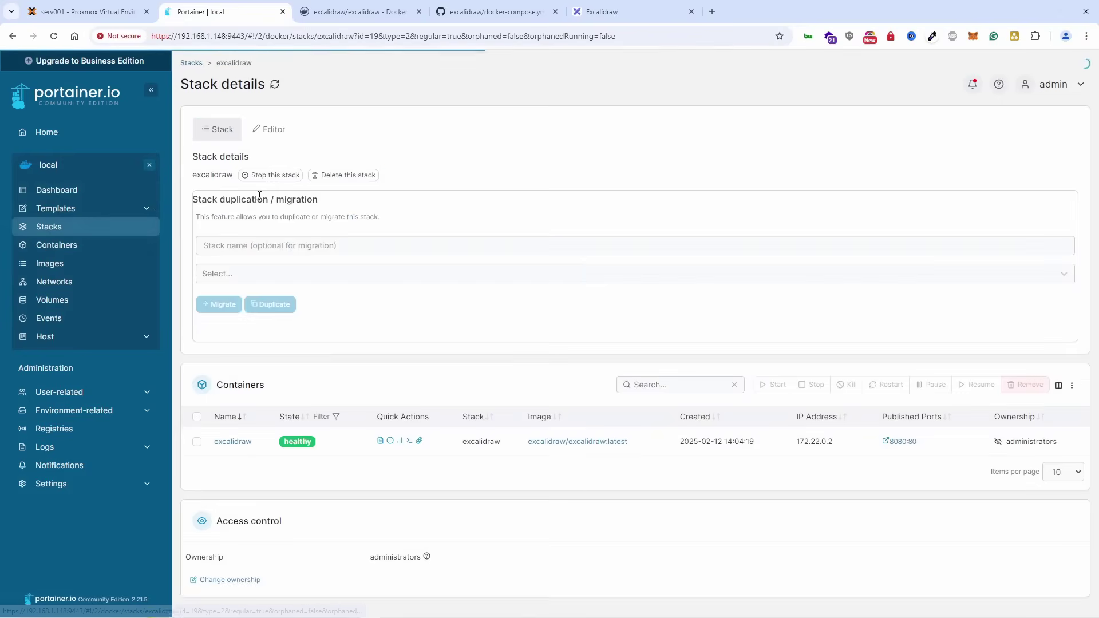
- Open the excalidraw container's 8080:80 published port from the Dashboard's Containers list
{"action": "left_click", "coordinate": [274, 130]}
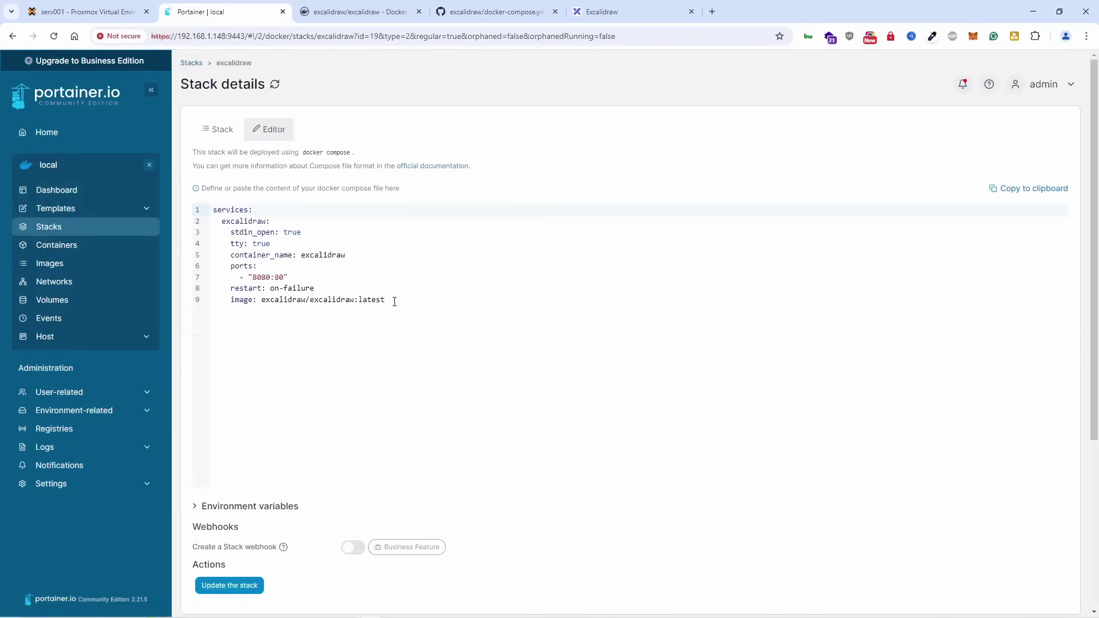
{"action": "left_click_drag", "start_coordinate": [394, 302], "coordinate": [210, 210]}
{"action": "scroll", "coordinate": [348, 311], "scroll_direction": "down", "scroll_amount": 4}
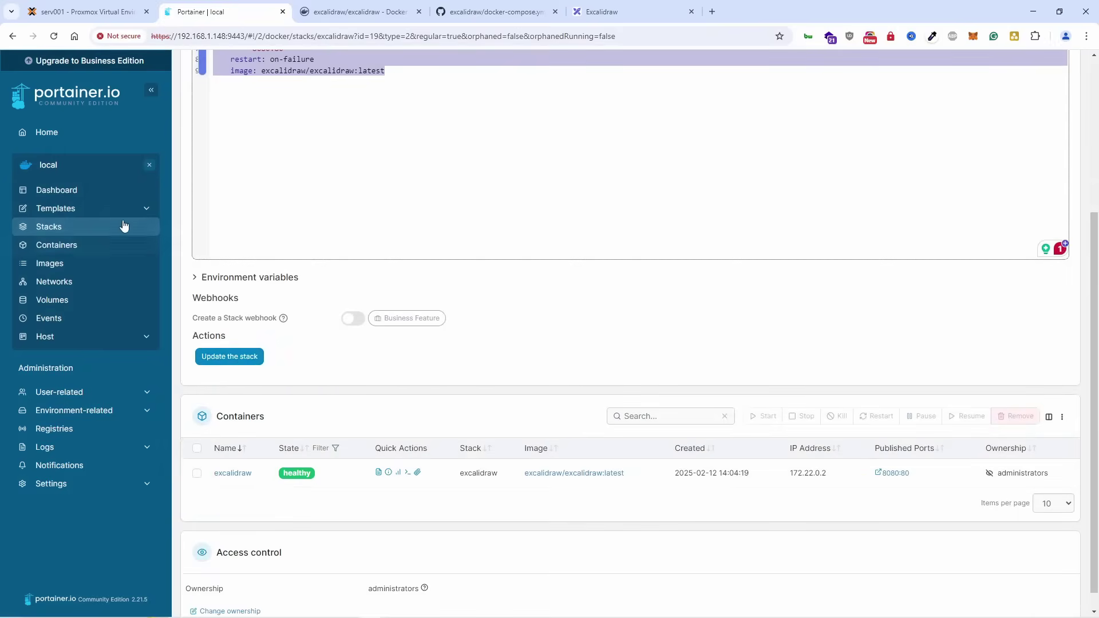
{"action": "left_click", "coordinate": [95, 194]}
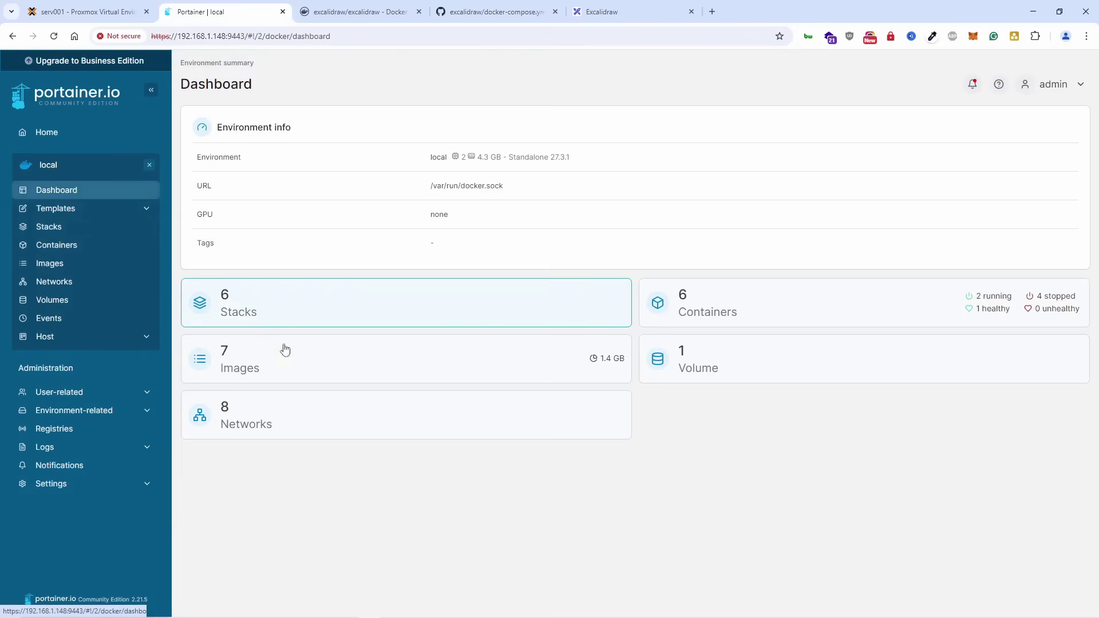
{"action": "left_click", "coordinate": [707, 318]}
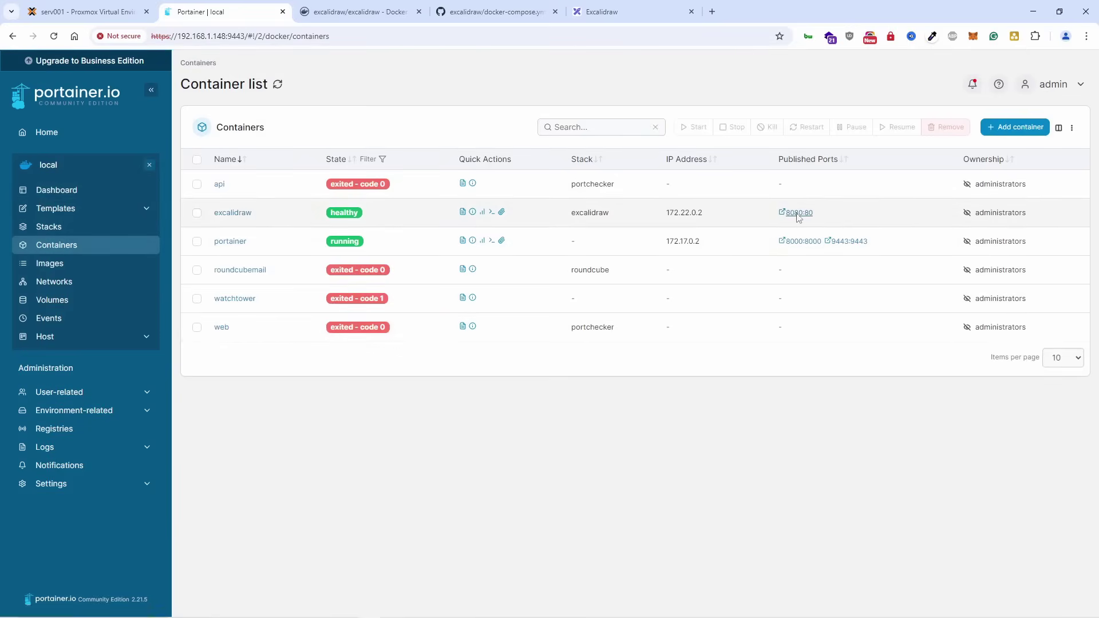
{"action": "left_click", "coordinate": [798, 213]}
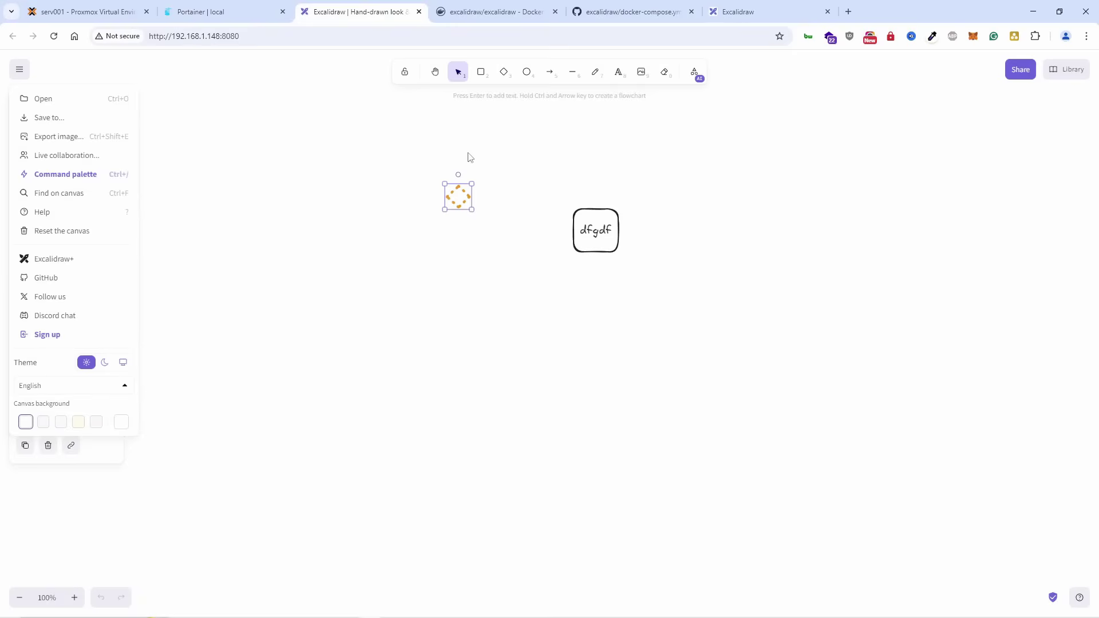
- Delete the old circle and dfgdf box, then draw a square with the Rectangle tool
{"action": "left_click_drag", "start_coordinate": [422, 160], "coordinate": [703, 310]}
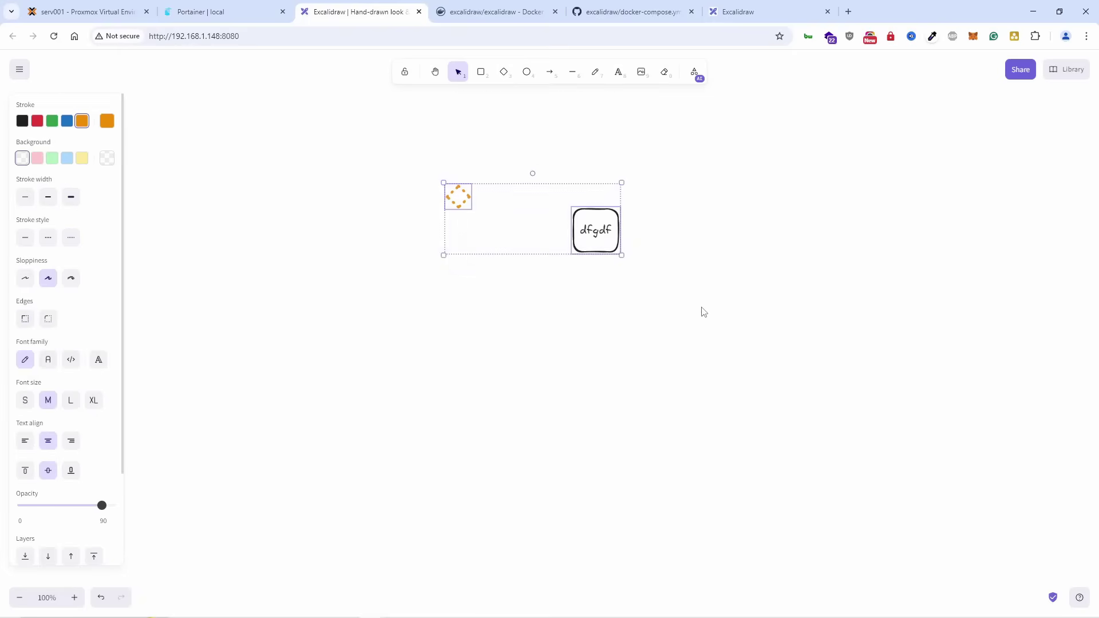
{"action": "key", "text": "Delete"}
{"action": "left_click", "coordinate": [481, 72]}
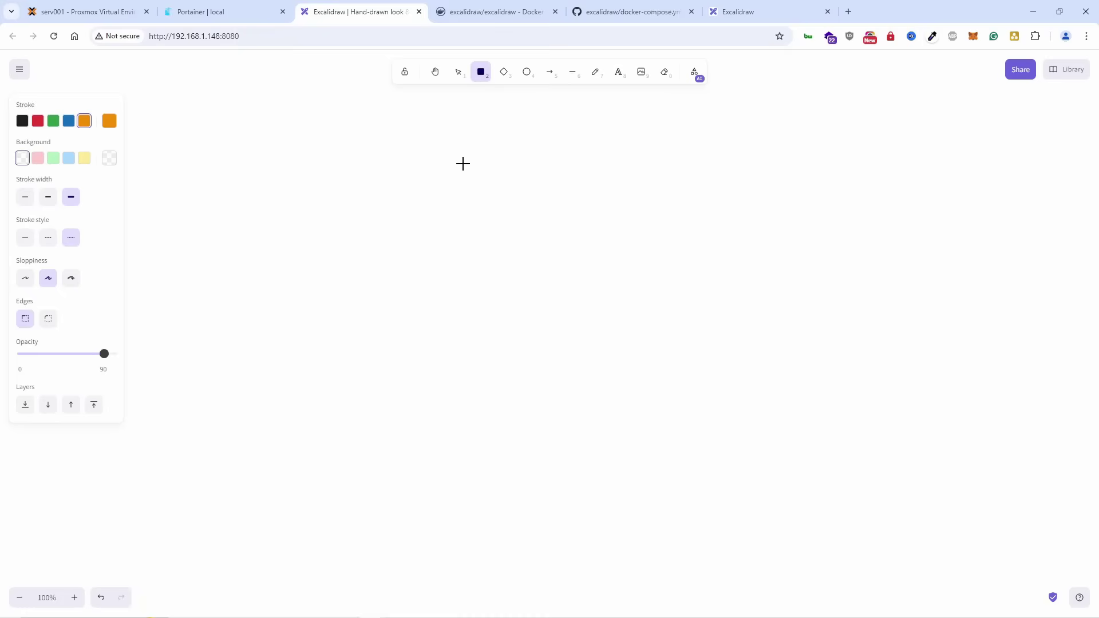
{"action": "left_click_drag", "start_coordinate": [451, 161], "coordinate": [509, 219]}
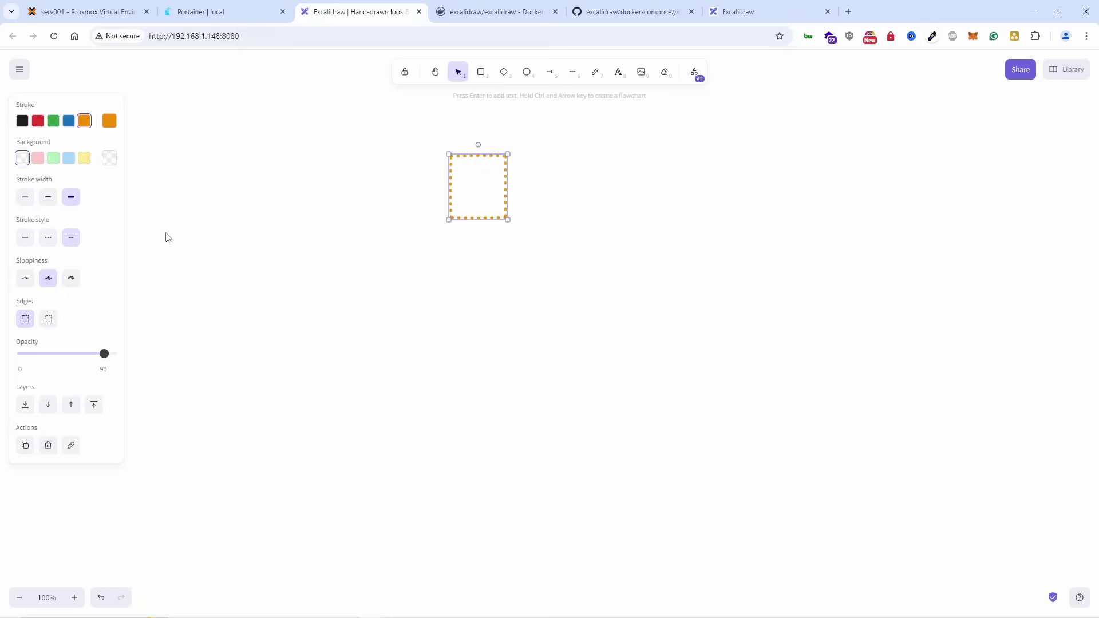
- Give the square a thin, solid outline
{"action": "left_click", "coordinate": [25, 243]}
{"action": "left_click", "coordinate": [516, 210]}
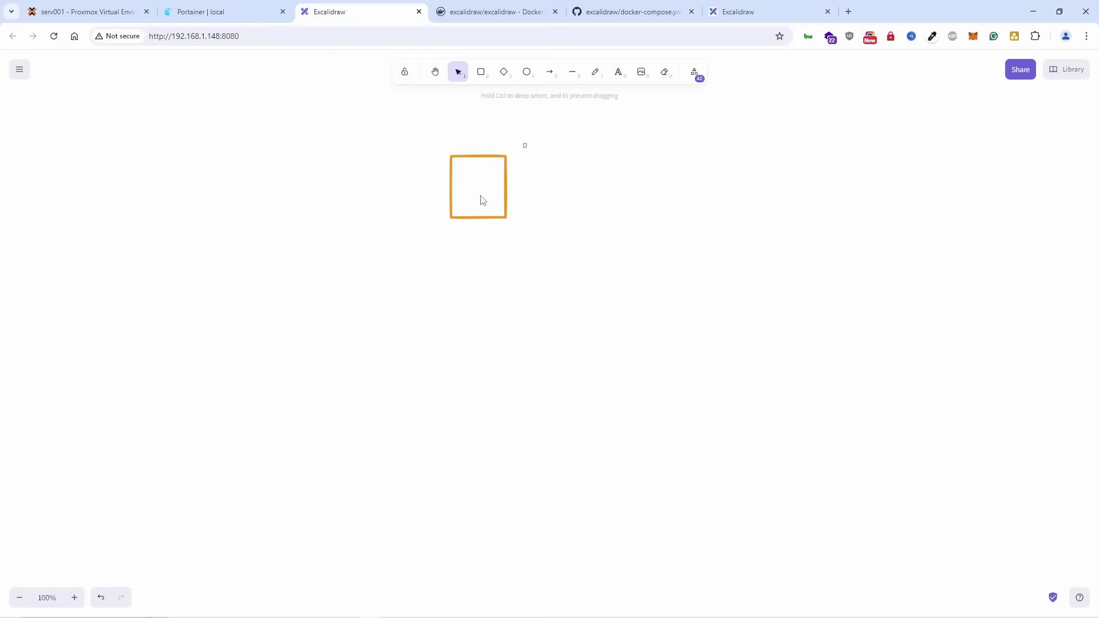
{"action": "left_click_drag", "start_coordinate": [525, 144], "coordinate": [446, 236]}
{"action": "left_click", "coordinate": [75, 241]}
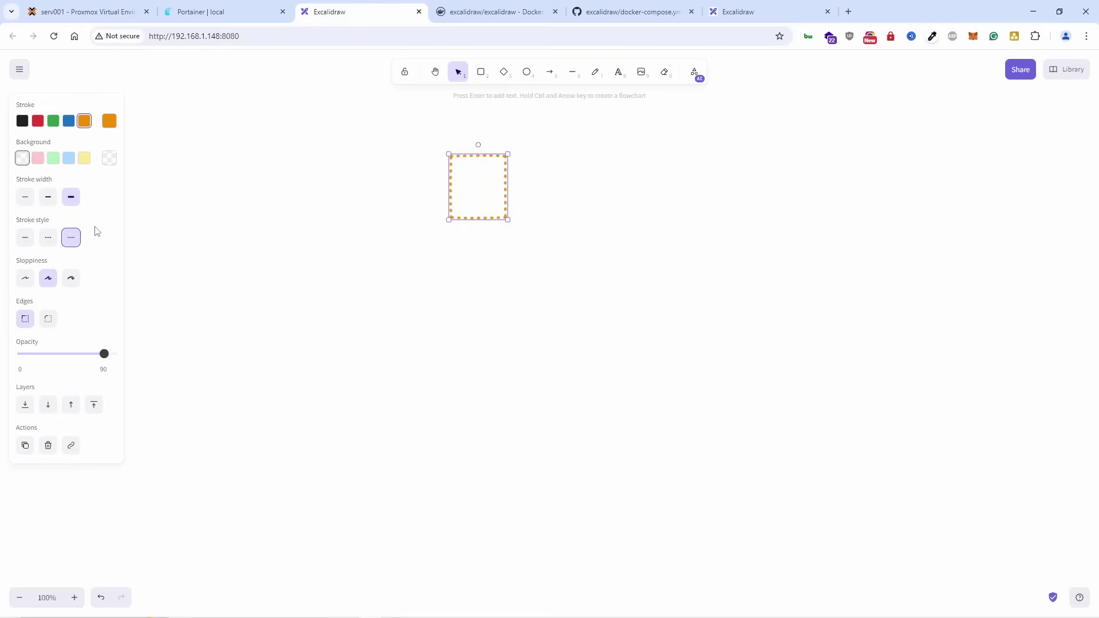
{"action": "left_click", "coordinate": [49, 203]}
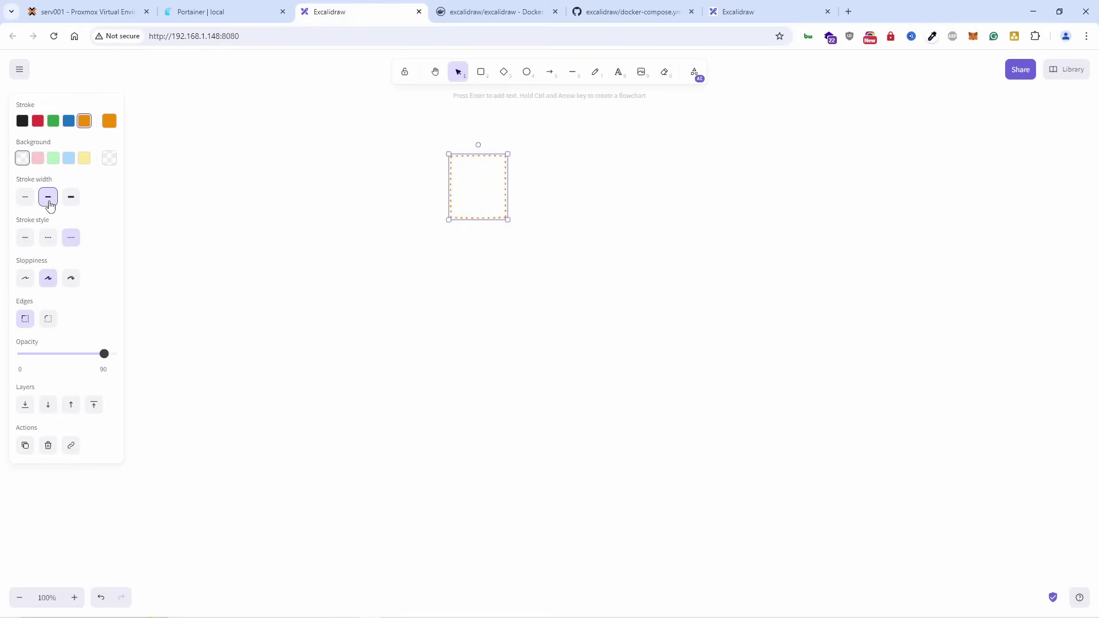
{"action": "left_click", "coordinate": [23, 204]}
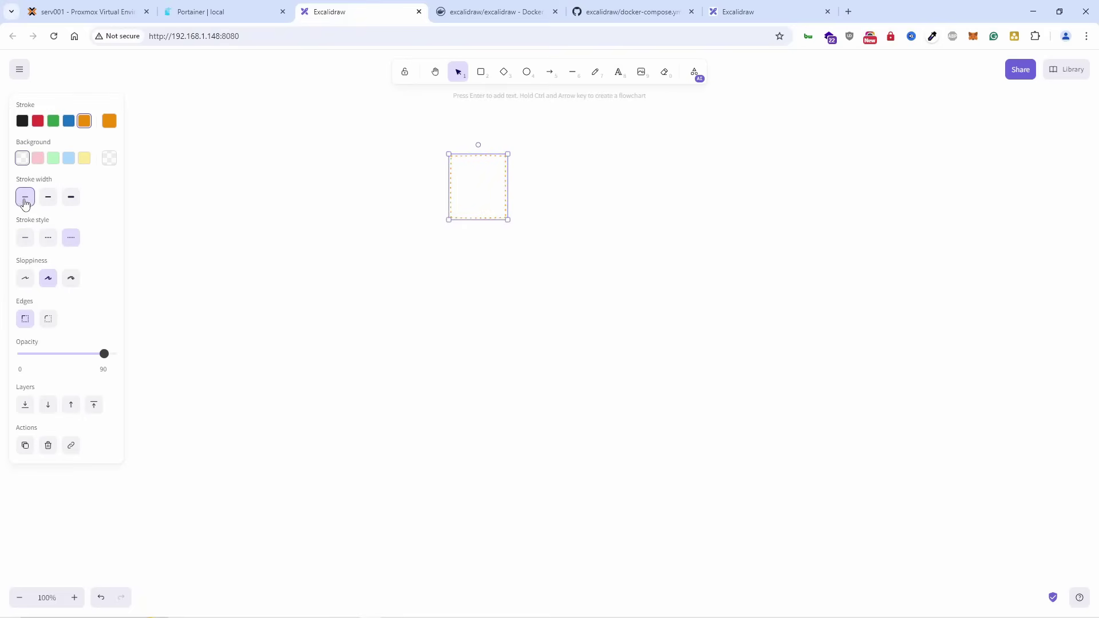
{"action": "left_click", "coordinate": [24, 240]}
{"action": "left_click", "coordinate": [110, 122]}
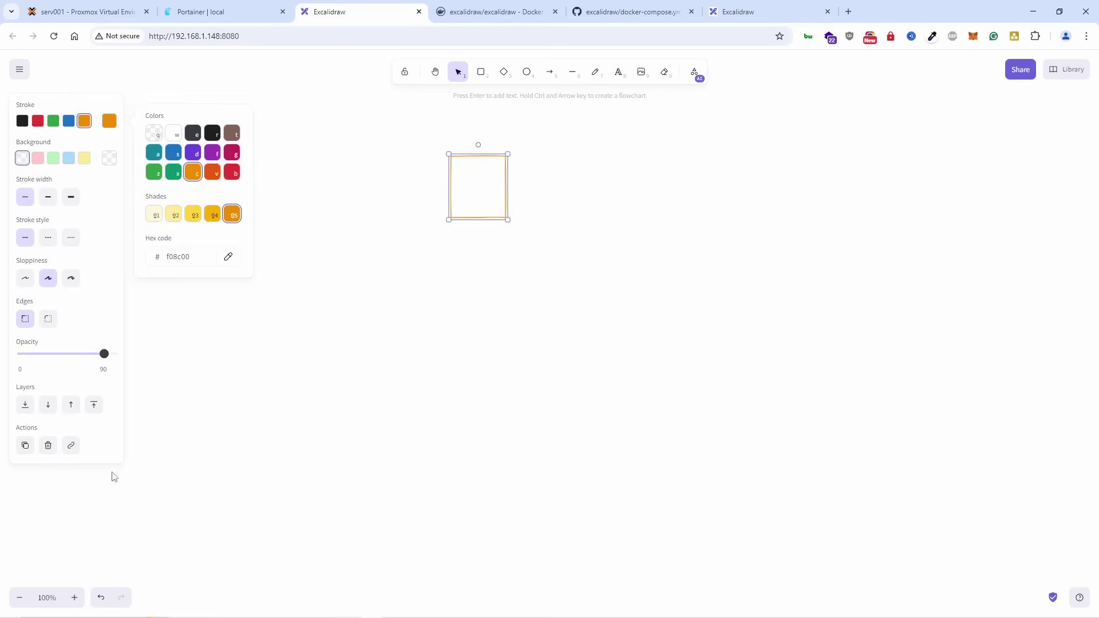
- Look over the main menu and the orange square's stroke colour choices, leaving them unchanged
{"action": "left_click", "coordinate": [294, 355]}
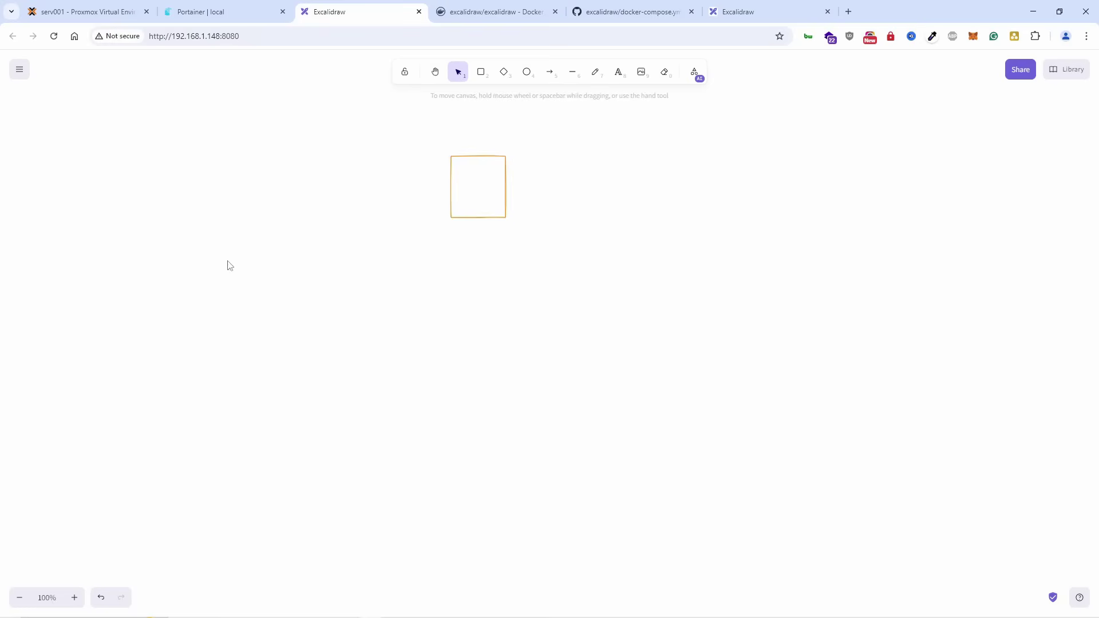
{"action": "left_click", "coordinate": [19, 69]}
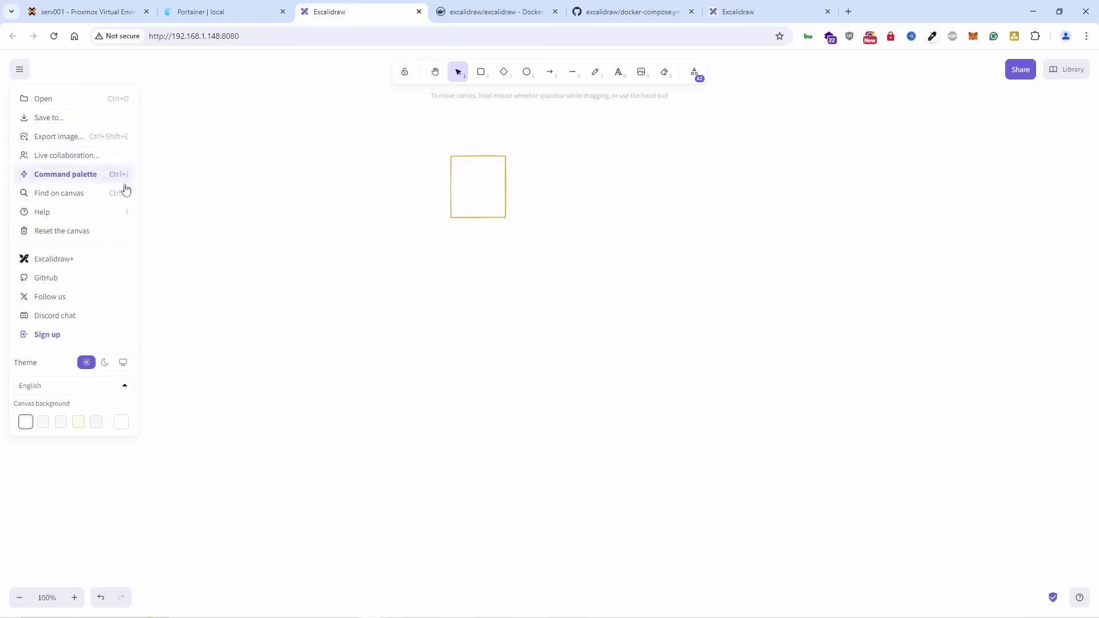
{"action": "left_click_drag", "start_coordinate": [526, 142], "coordinate": [441, 226]}
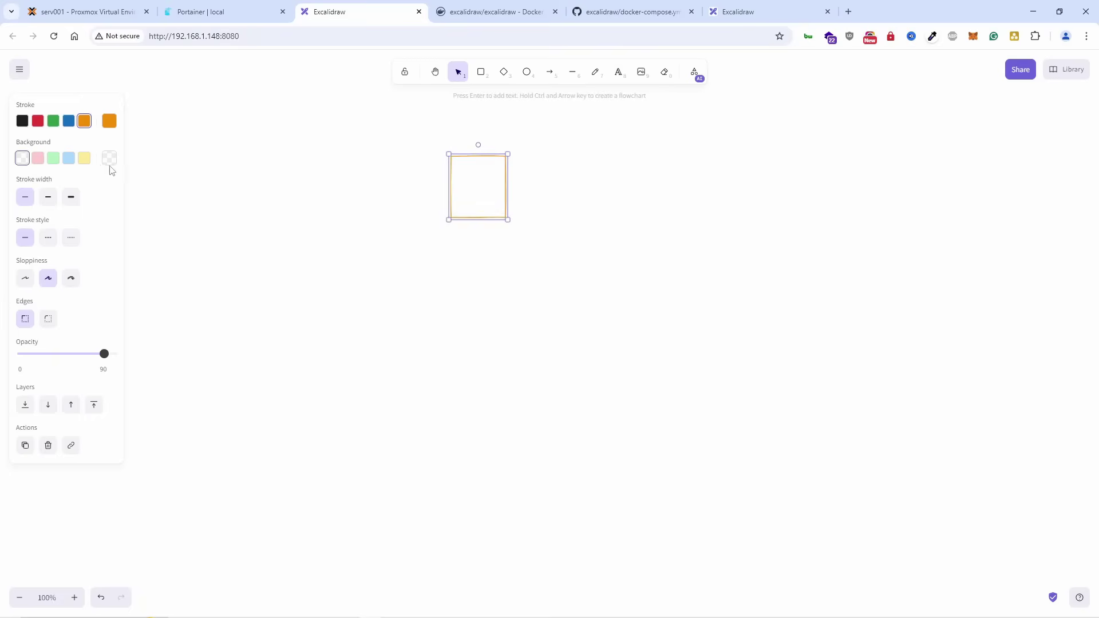
{"action": "left_click", "coordinate": [108, 123]}
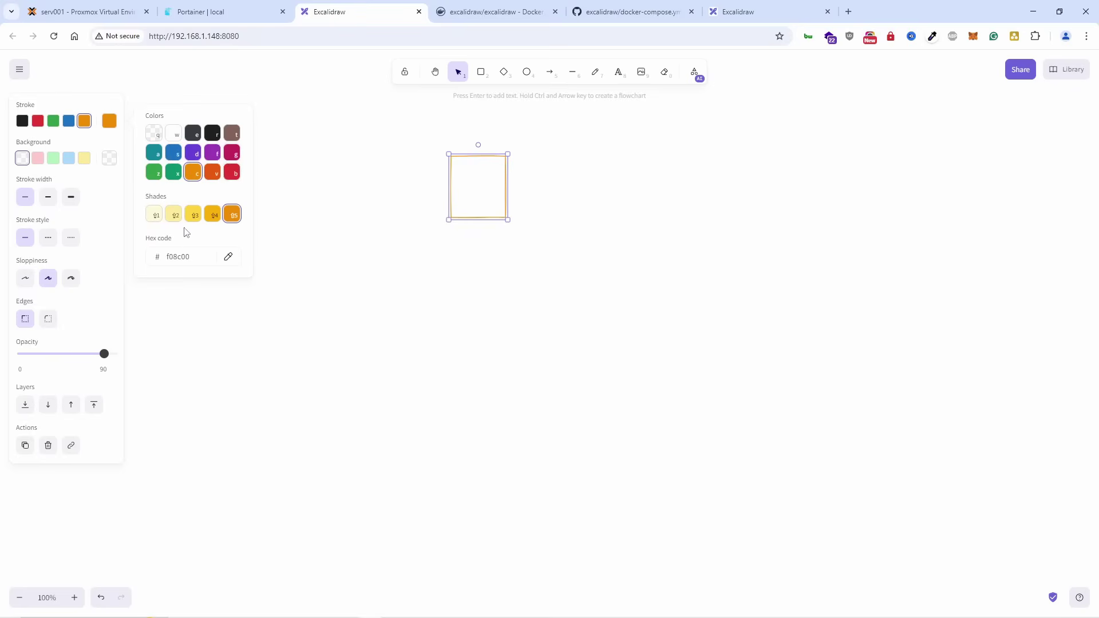
{"action": "left_click", "coordinate": [231, 308]}
- Give the orange square Architect sloppiness, round edges and 50 opacity
{"action": "left_click_drag", "start_coordinate": [562, 132], "coordinate": [401, 255]}
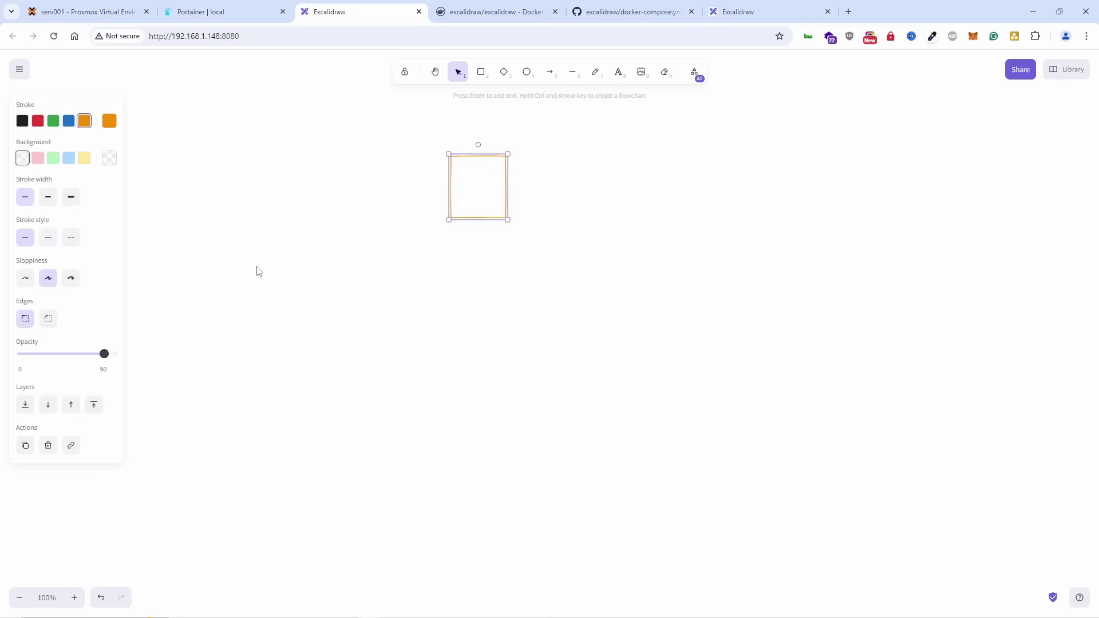
{"action": "left_click", "coordinate": [71, 278]}
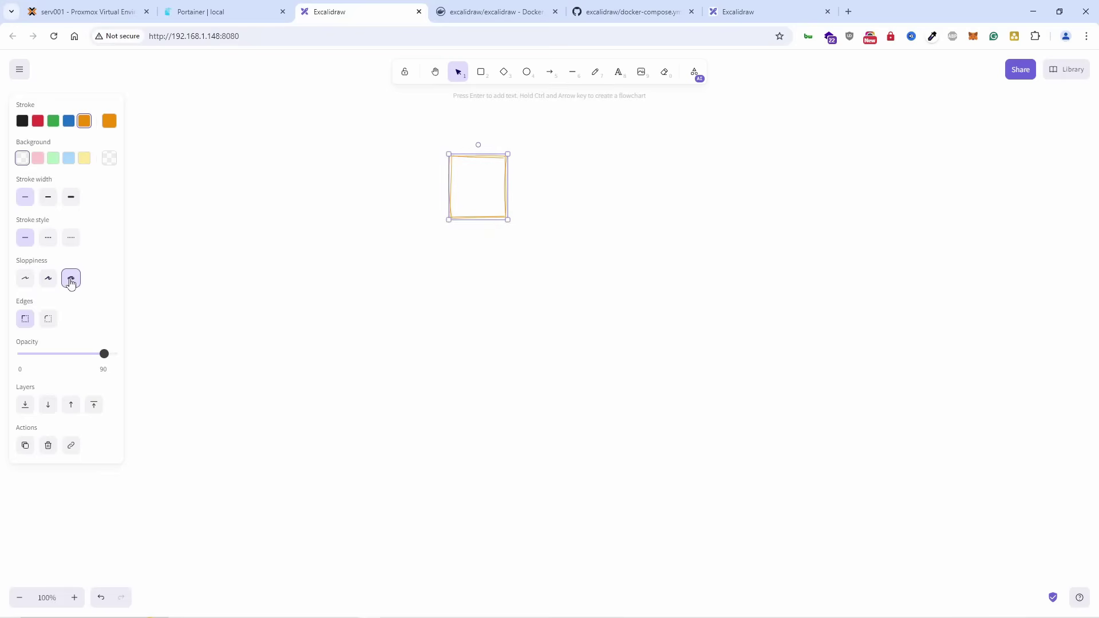
{"action": "left_click", "coordinate": [25, 280]}
{"action": "left_click", "coordinate": [50, 319]}
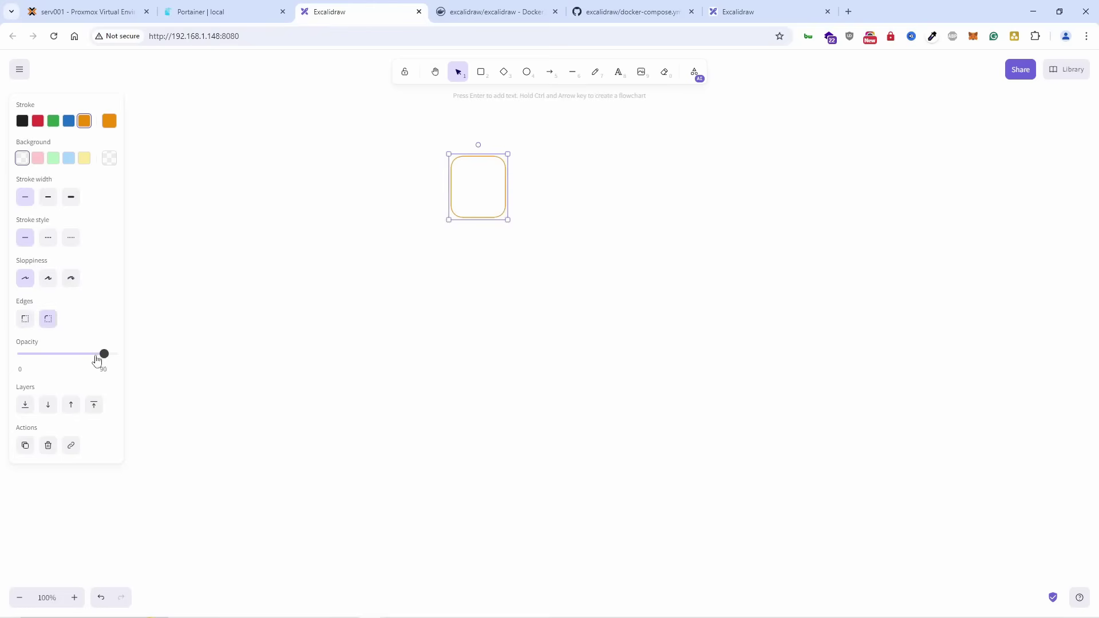
{"action": "left_click_drag", "start_coordinate": [97, 357], "coordinate": [67, 355]}
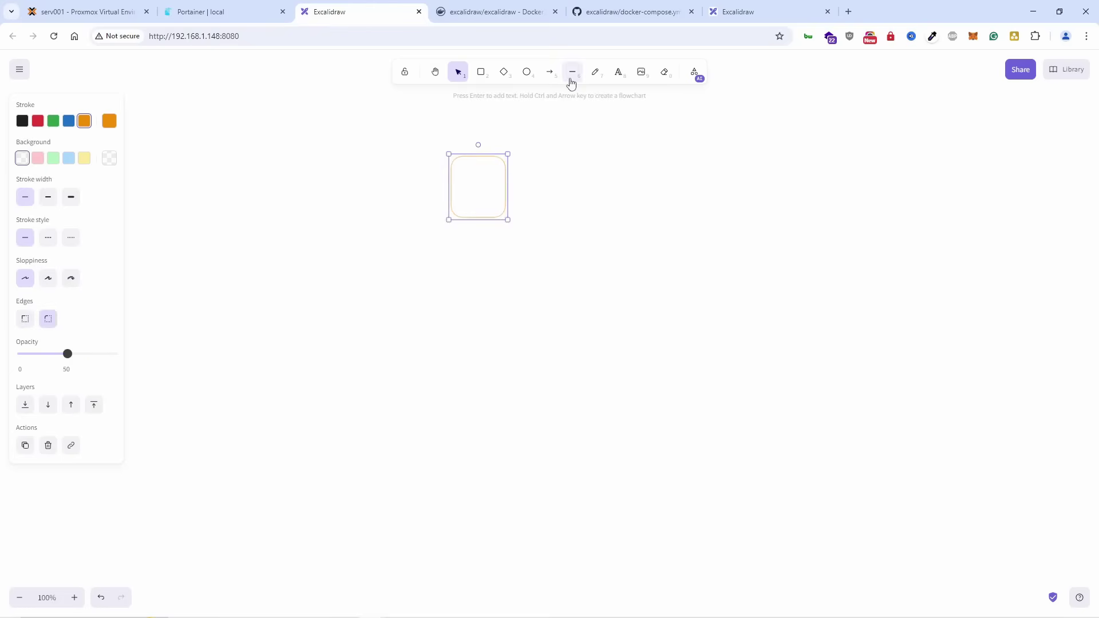
{"action": "left_click", "coordinate": [612, 75]}
- Type the label 'fgdg' inside the rounded orange square
{"action": "left_click", "coordinate": [461, 187]}
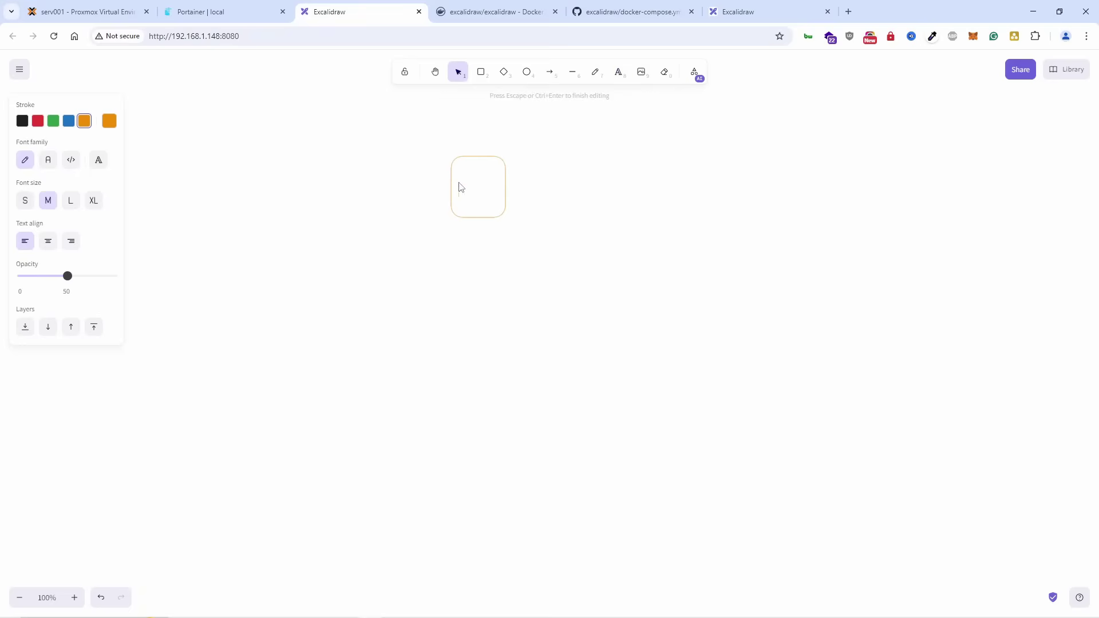
{"action": "type", "text": "fgdg"}
{"action": "left_click", "coordinate": [632, 75]}
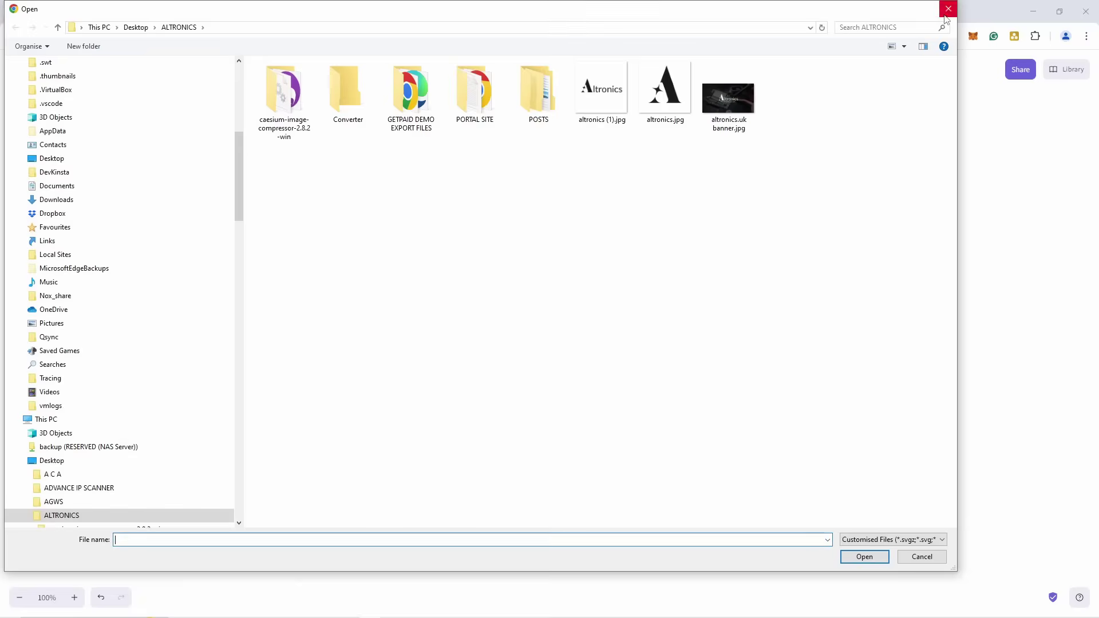
- Browse the image picker and the extra tools list without adding anything, then open the main menu
{"action": "left_click", "coordinate": [948, 13]}
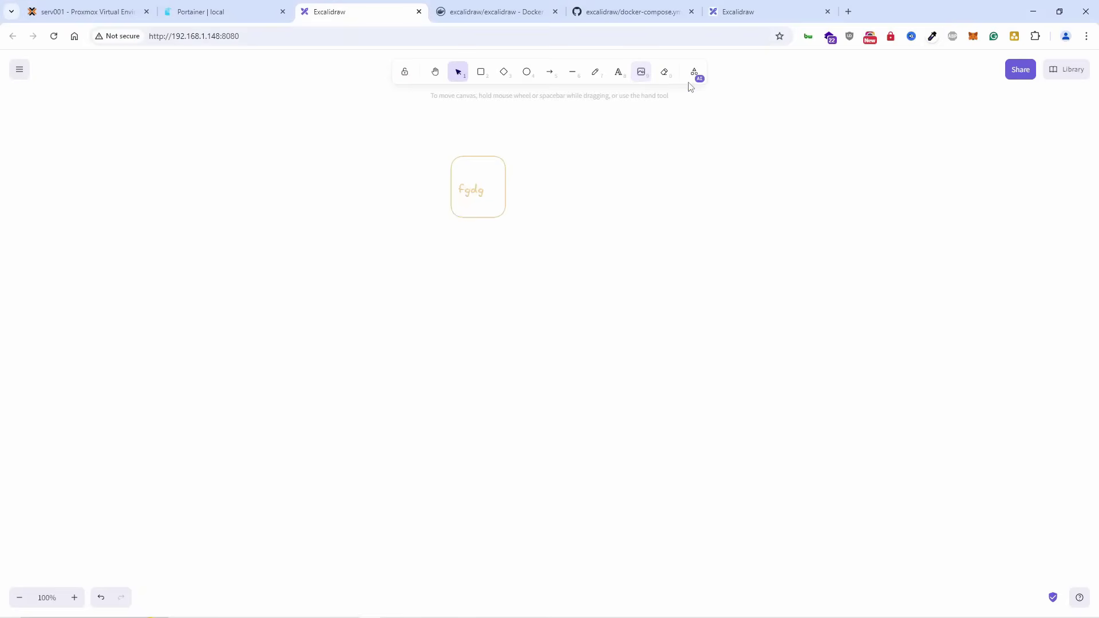
{"action": "left_click", "coordinate": [696, 74]}
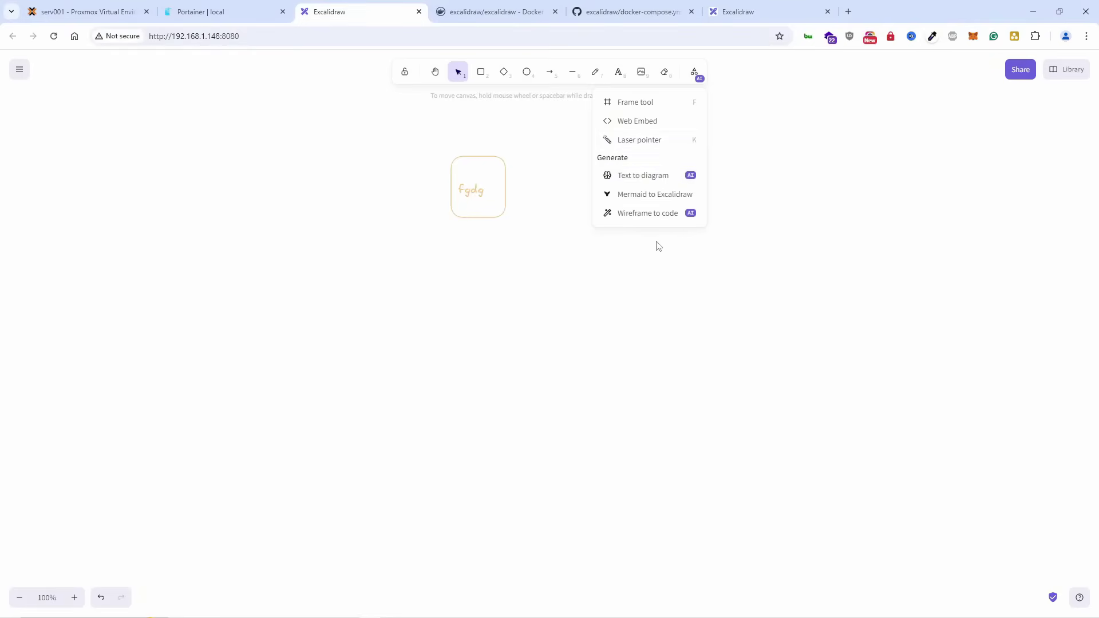
{"action": "left_click", "coordinate": [641, 288]}
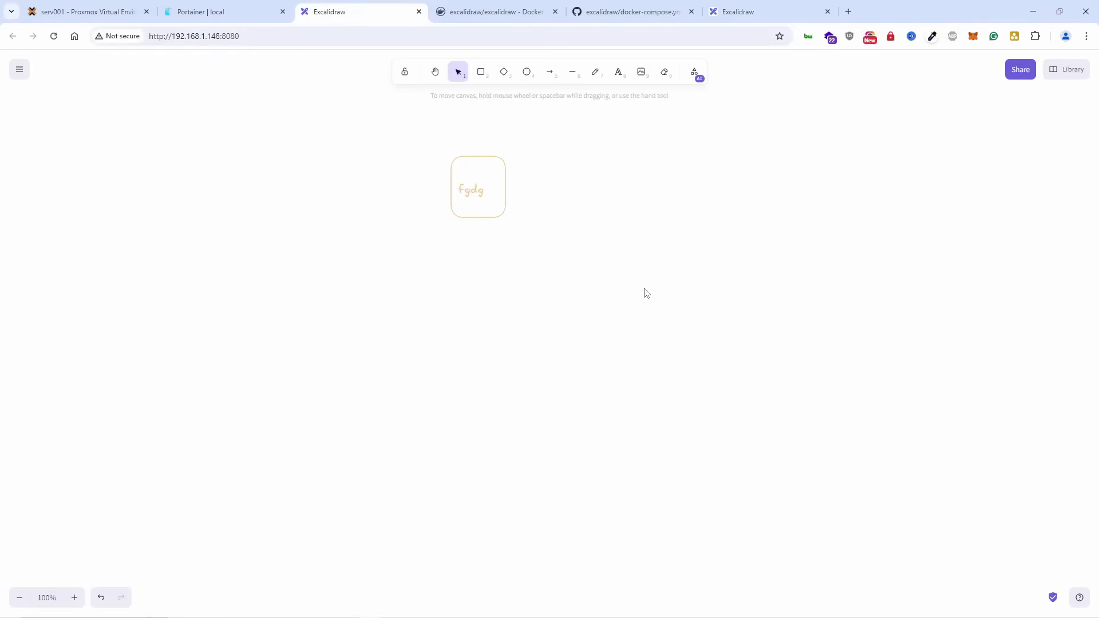
{"action": "left_click", "coordinate": [20, 70]}
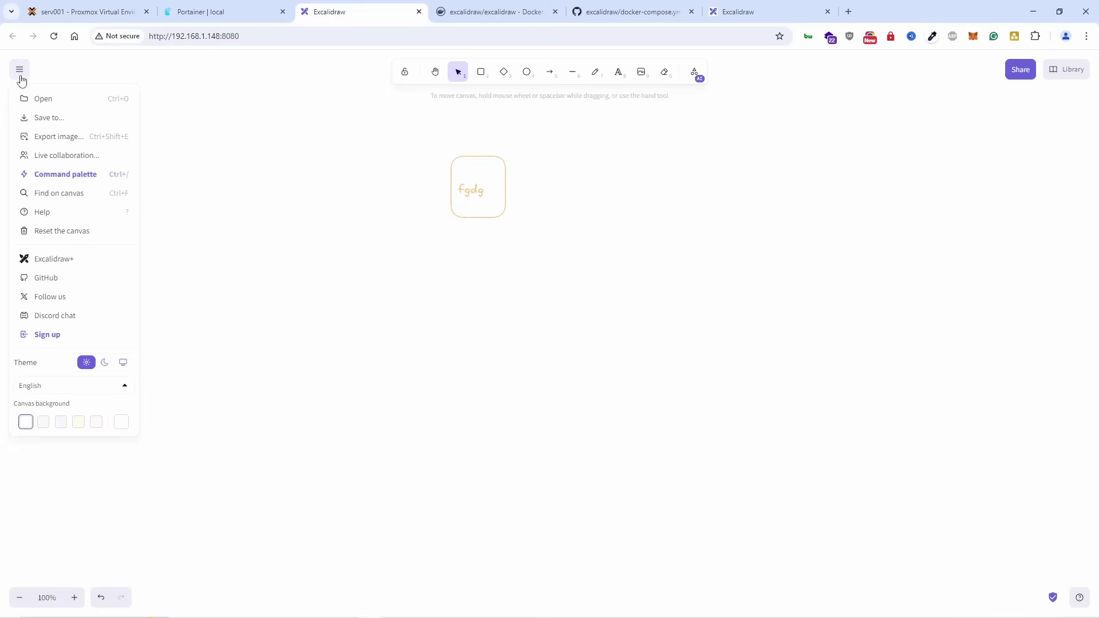
{"action": "left_click", "coordinate": [190, 6]}
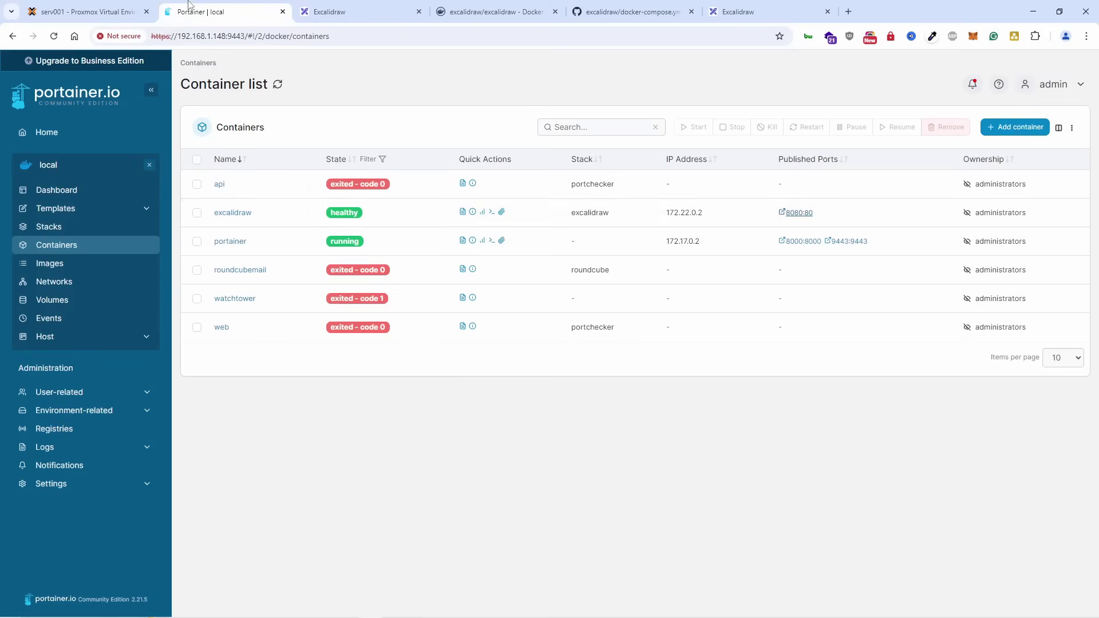